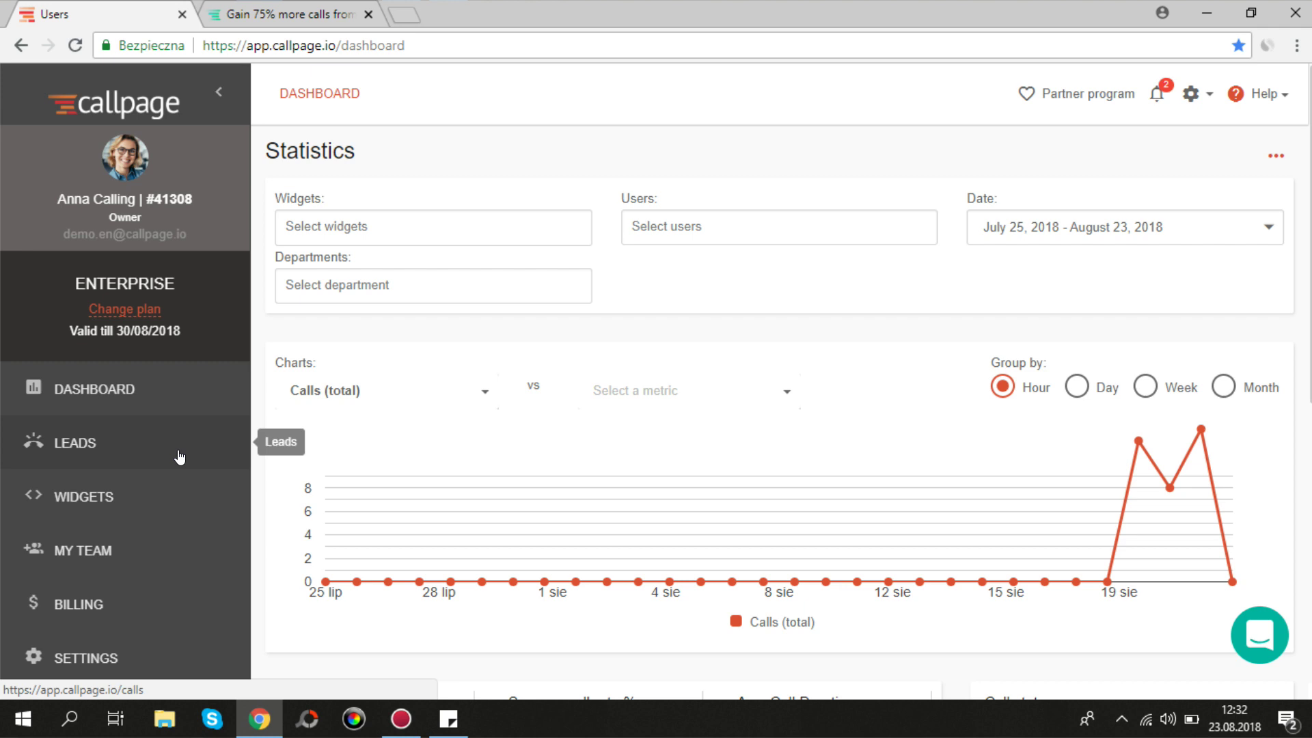
# Open widget #25089 (Callpage.io Standard) and display its website installation embed code
pyautogui.click(148, 498)
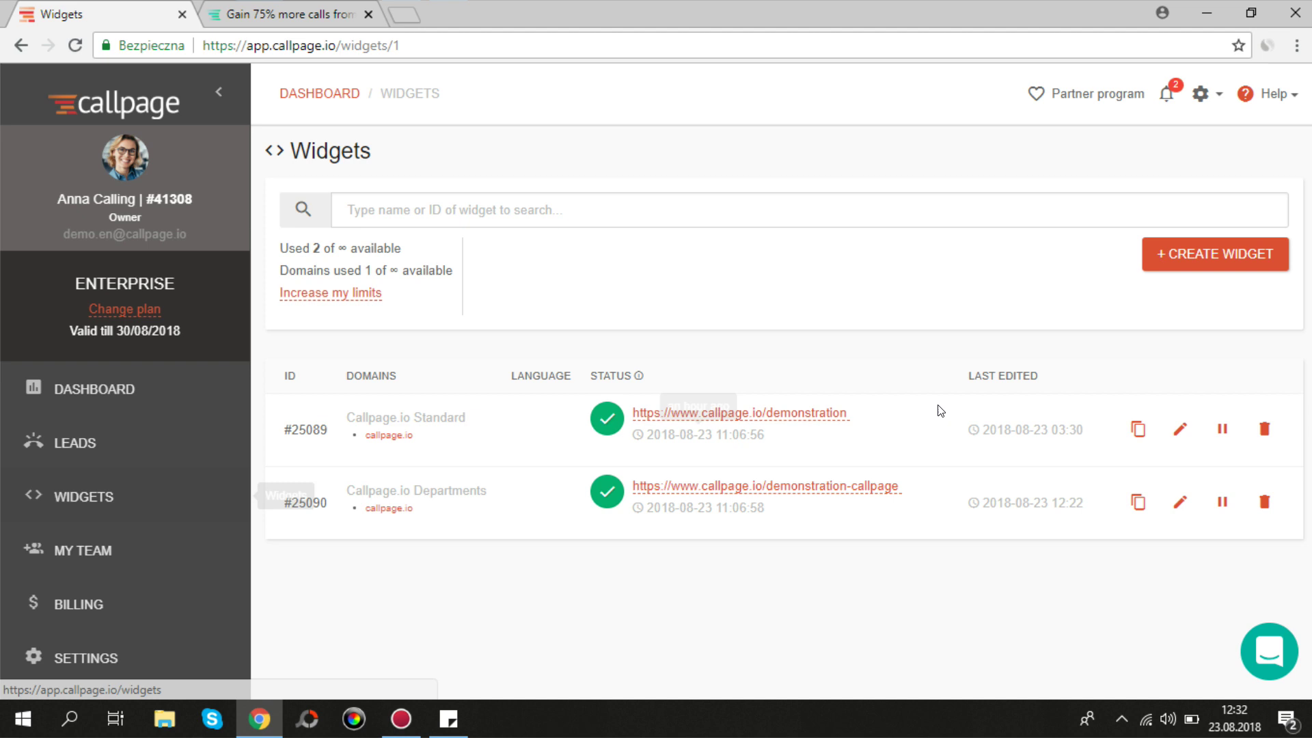
pyautogui.click(1178, 429)
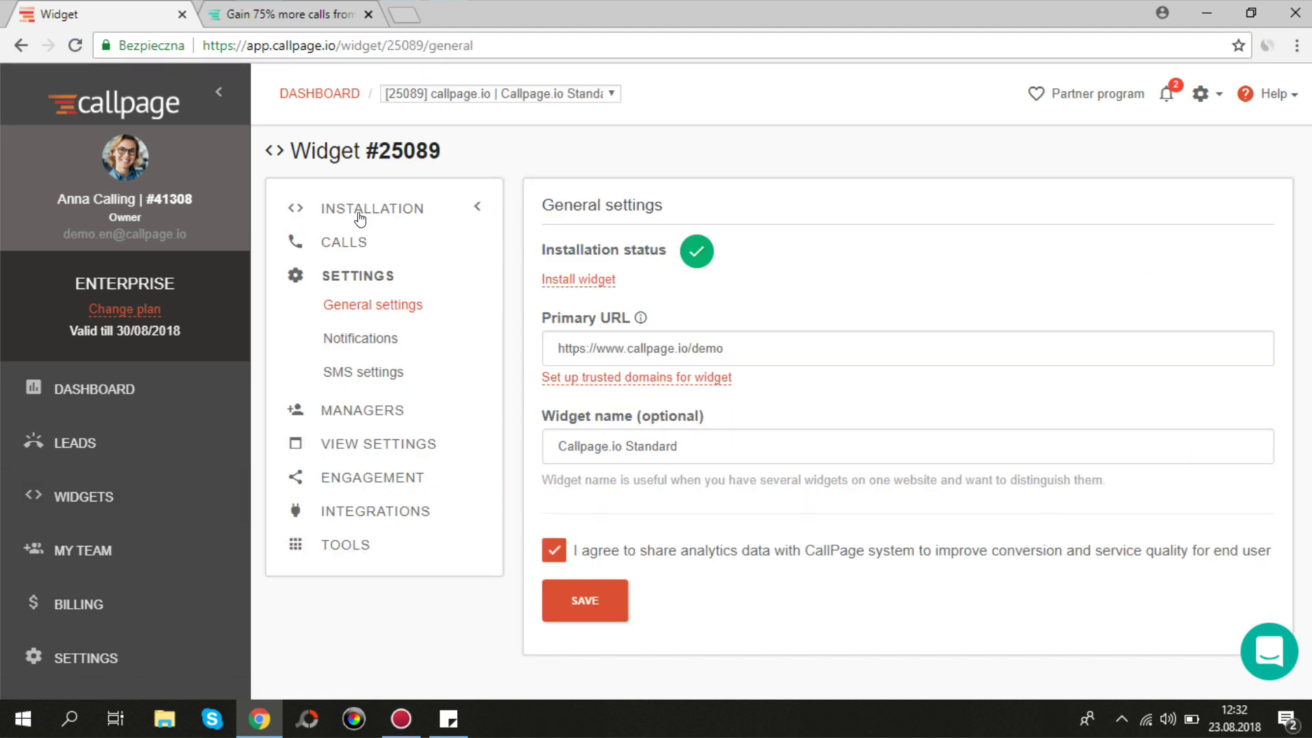
pyautogui.click(360, 217)
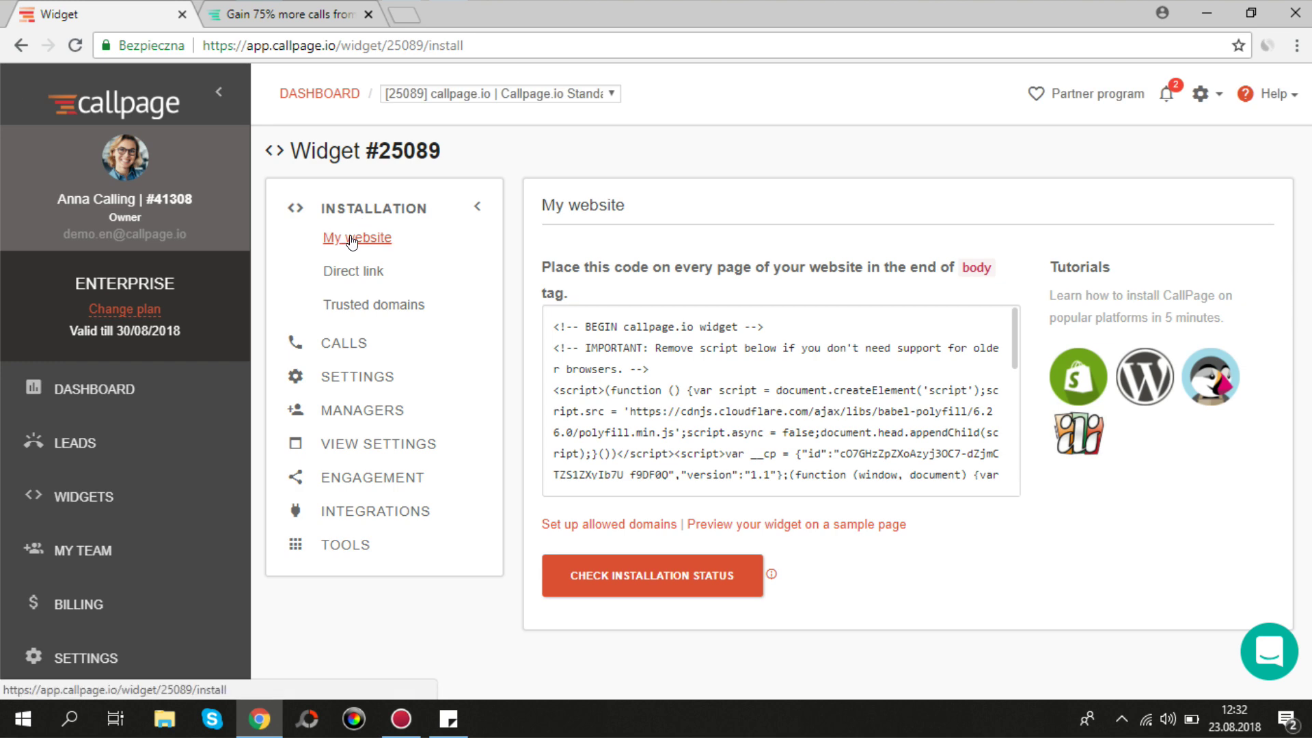
pyautogui.moveTo(555, 327); pyautogui.dragTo(862, 452)
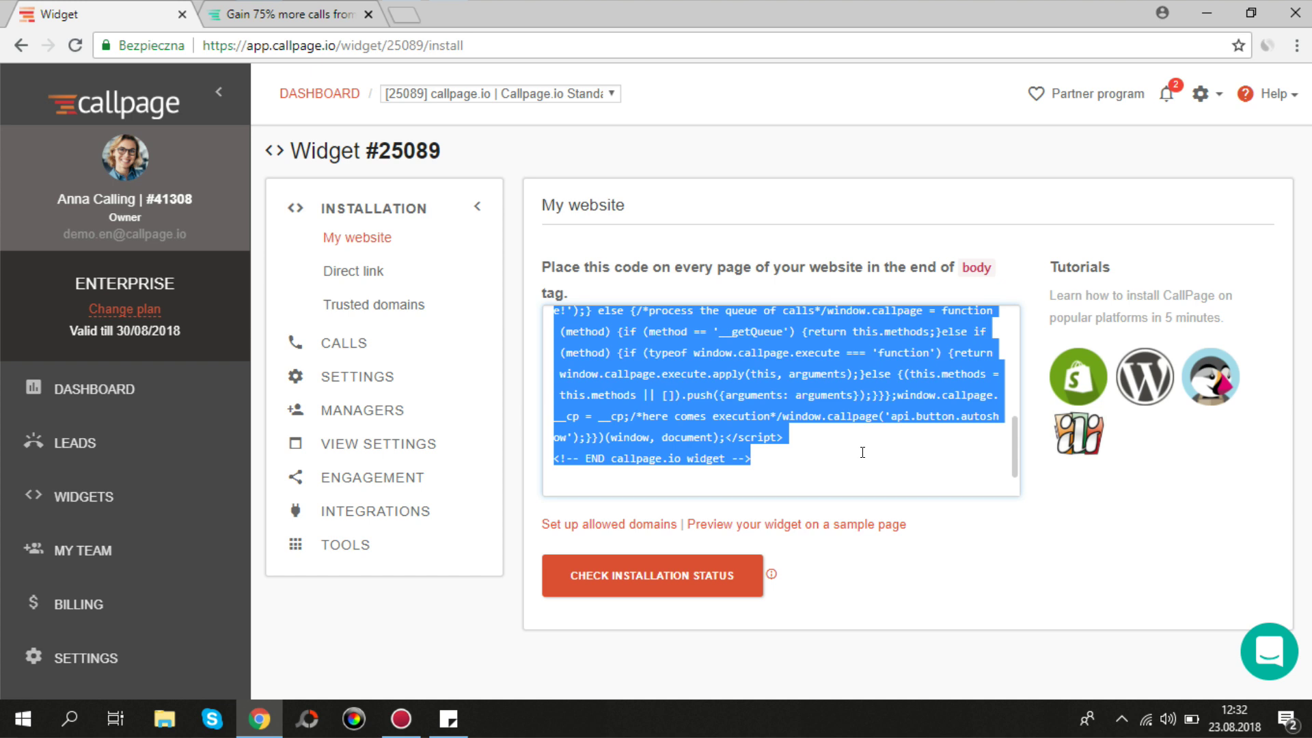
pyautogui.click(862, 452)
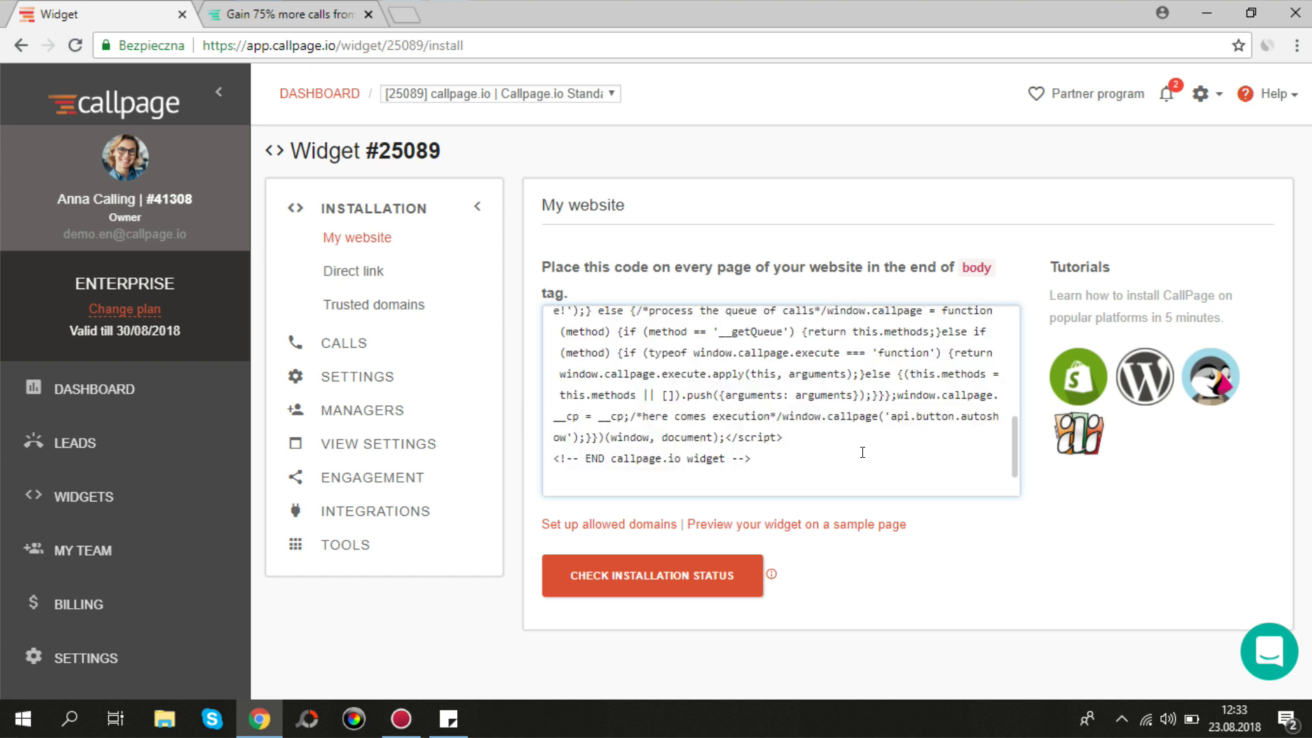
# Start a new team member and enter their name, phone number and e-mail address
pyautogui.click(90, 551)
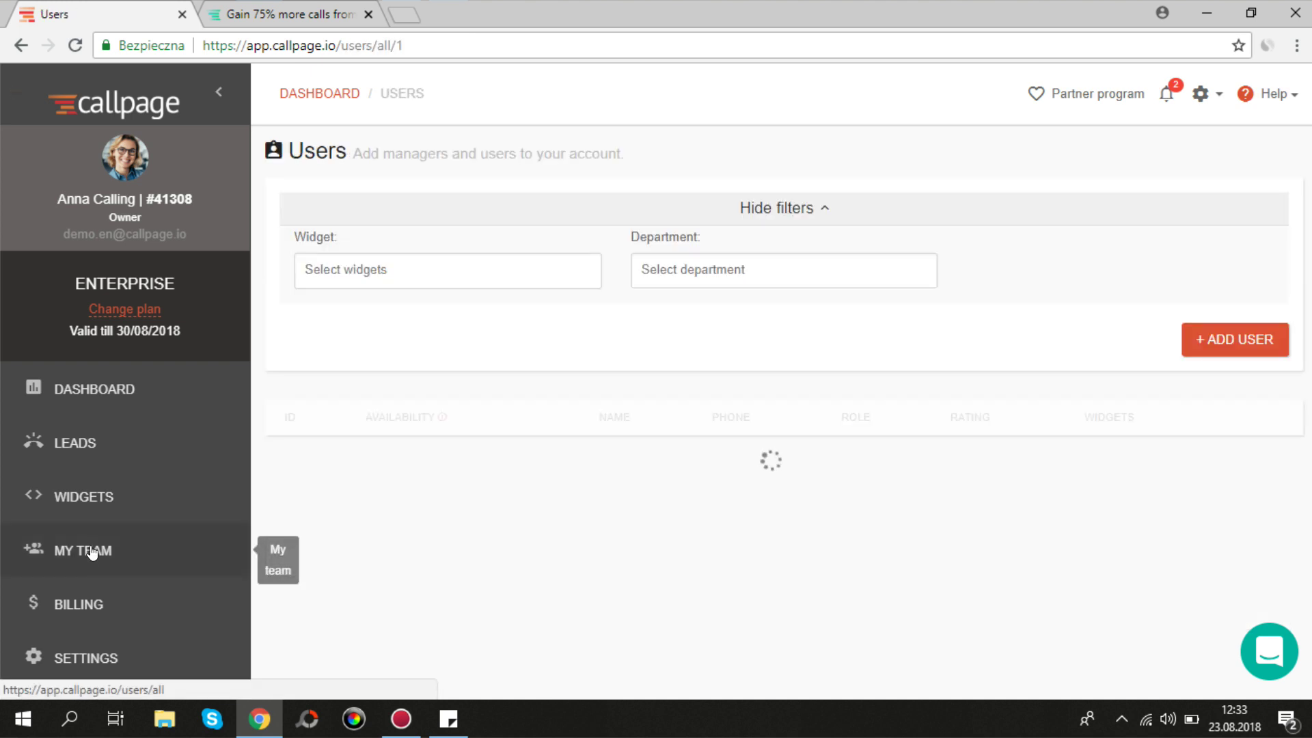
pyautogui.click(1263, 334)
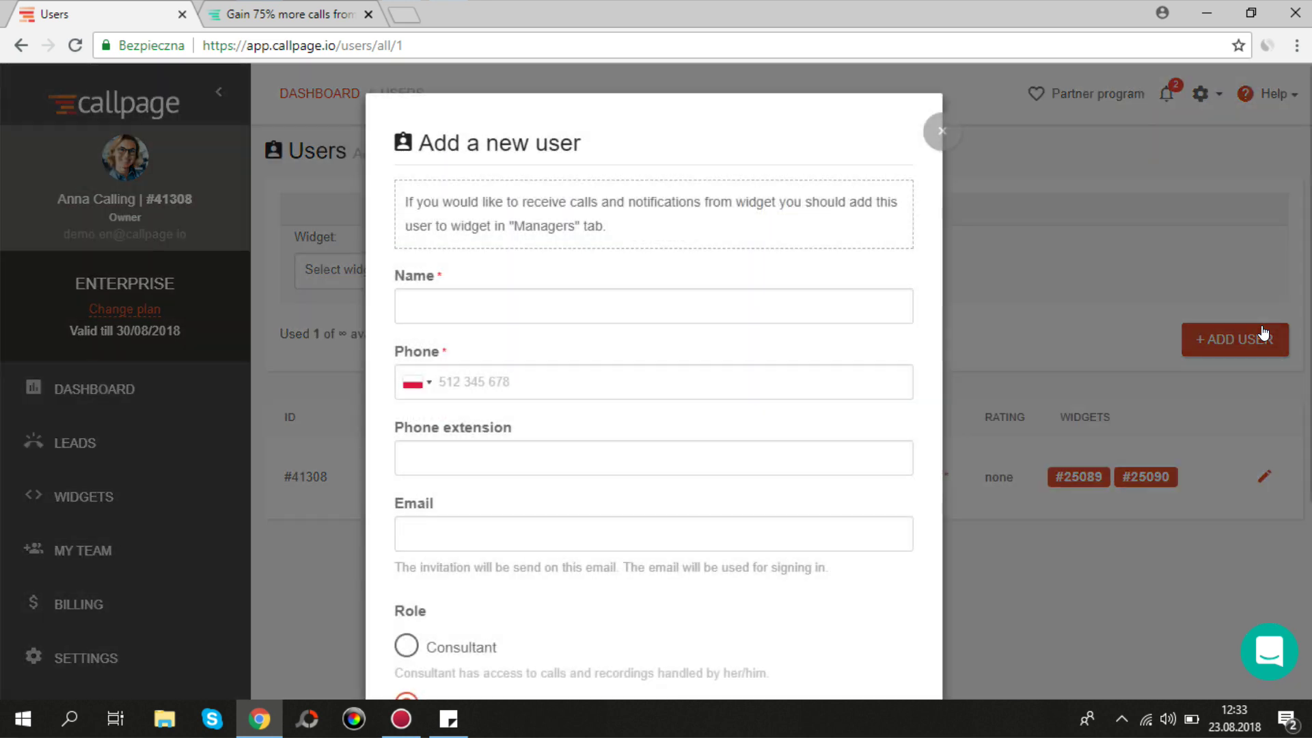
pyautogui.click(683, 300)
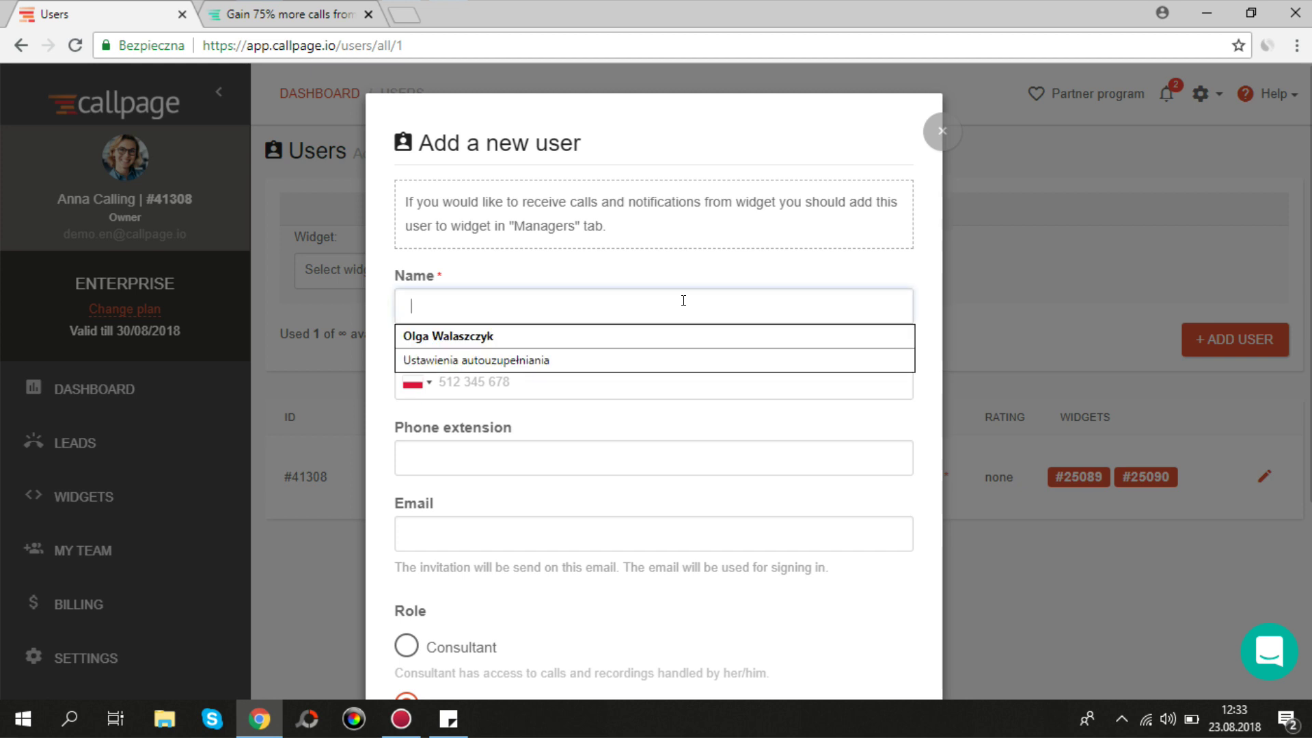
pyautogui.write('Ines')
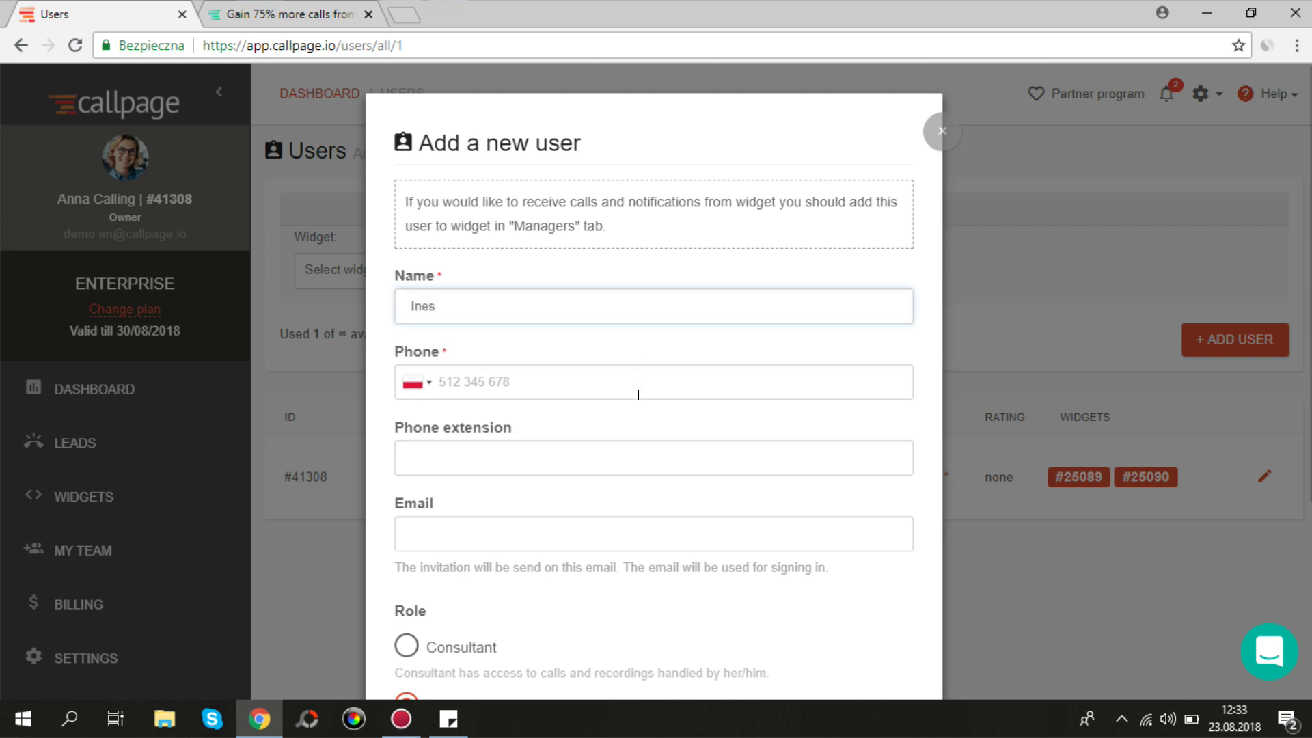
pyautogui.click(638, 395)
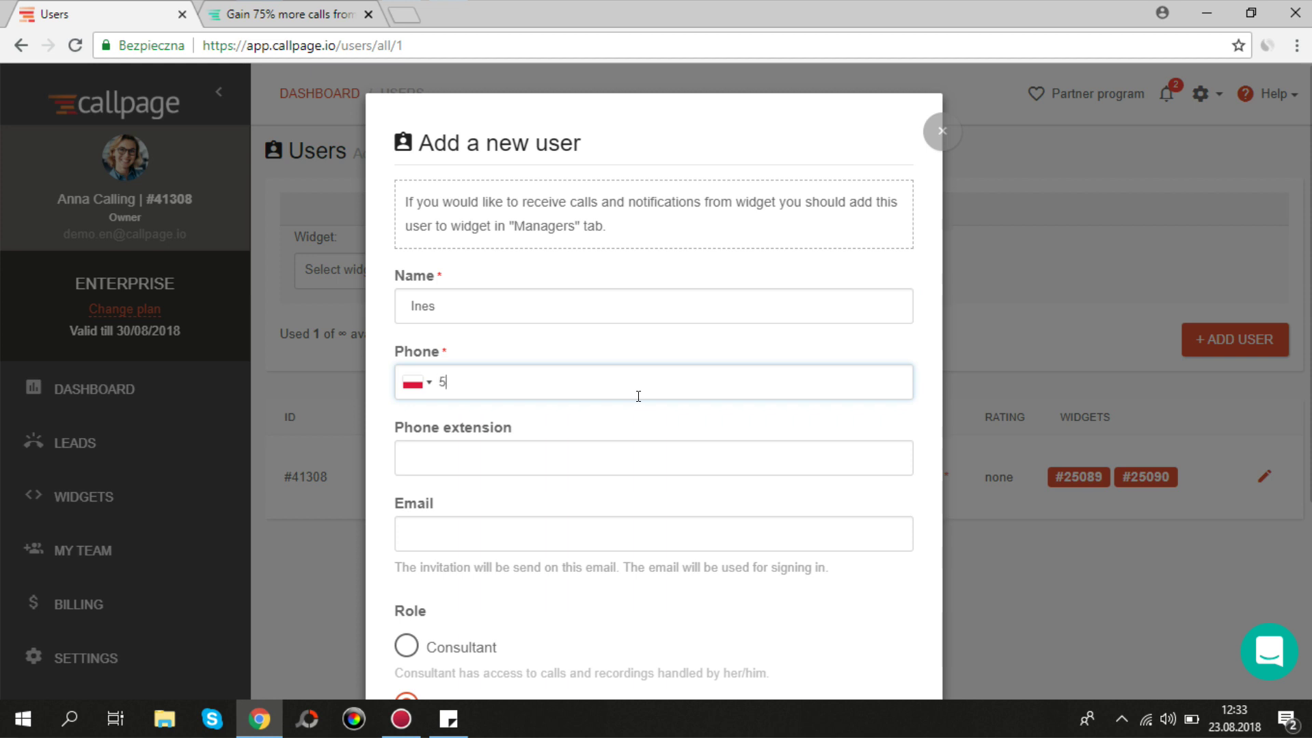
pyautogui.click(583, 530)
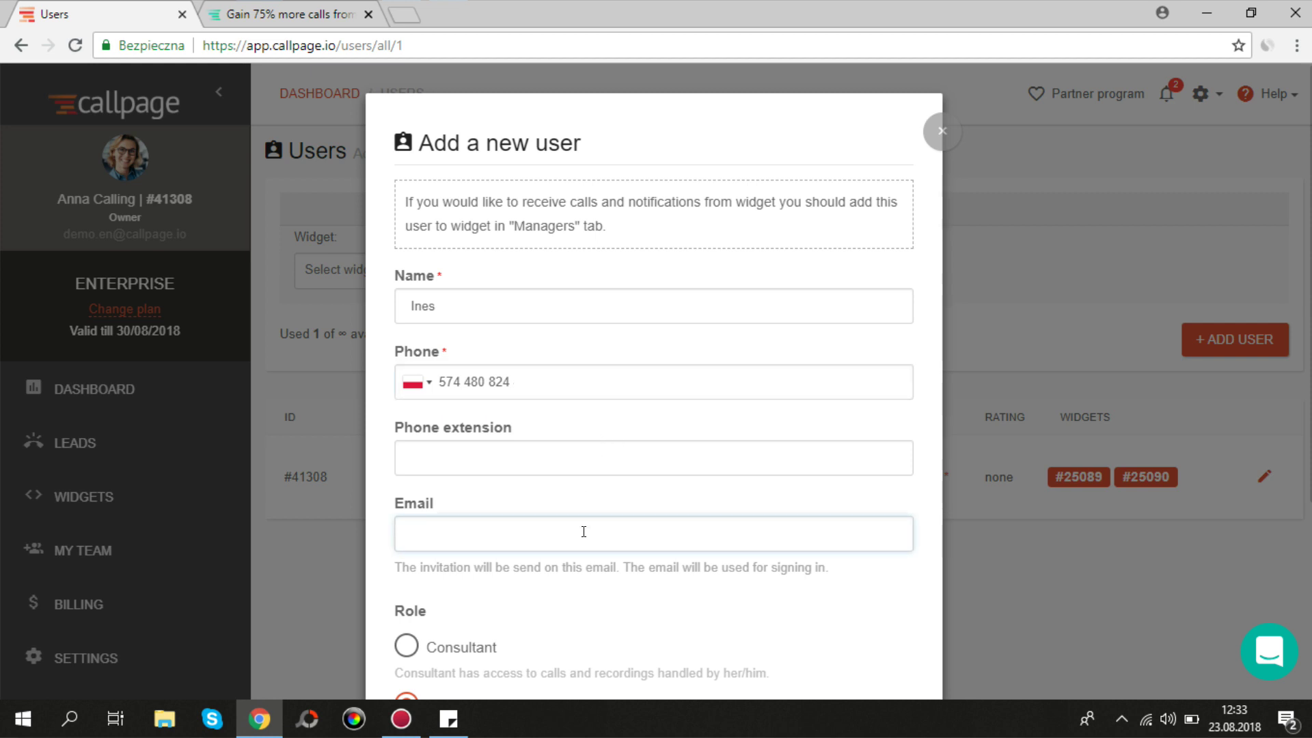
pyautogui.write('ines@test.com')
# Assign the new user the Admin role
pyautogui.scroll(-2, 666, 557)
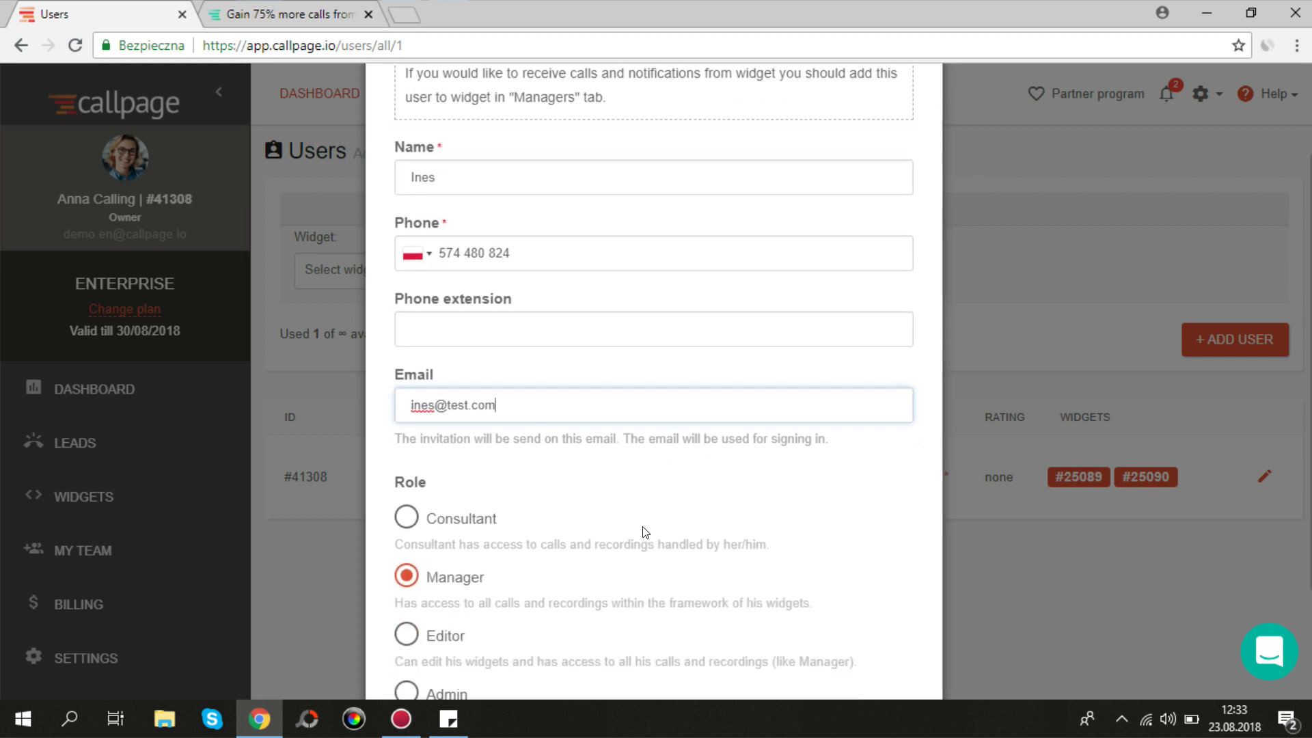
pyautogui.scroll(-2, 642, 531)
pyautogui.click(406, 363)
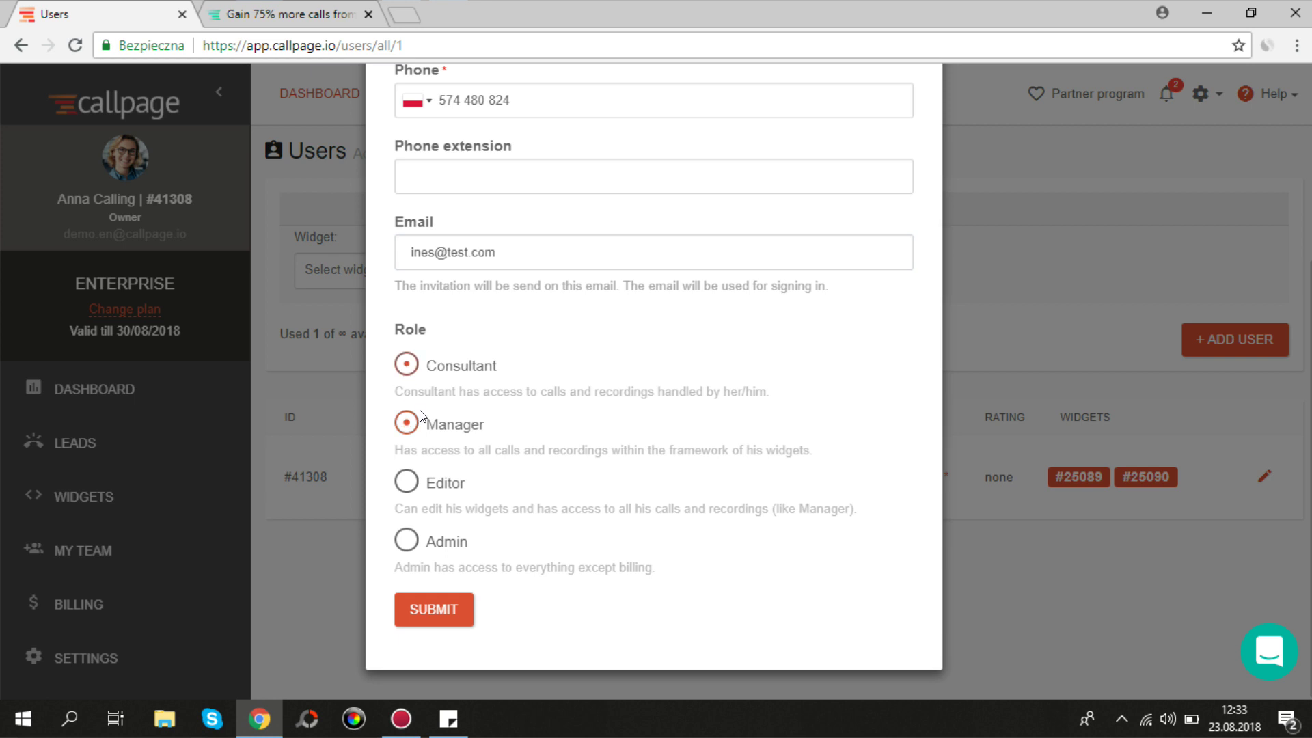
pyautogui.click(408, 484)
pyautogui.click(409, 545)
# Submit the new Admin user, adding them to the Users list with a pending invitation
pyautogui.click(442, 610)
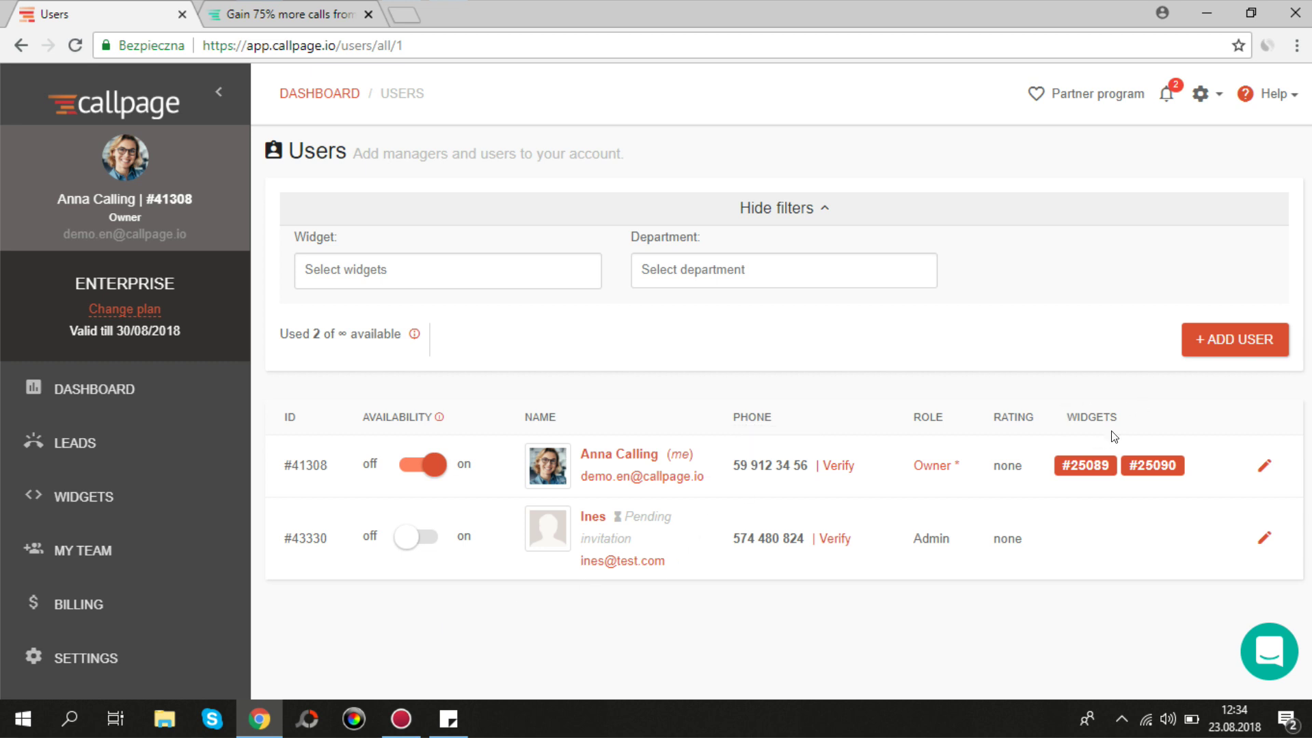
# Open the Call operators list of widget #25090 (Callpage.io Departments)
pyautogui.click(114, 504)
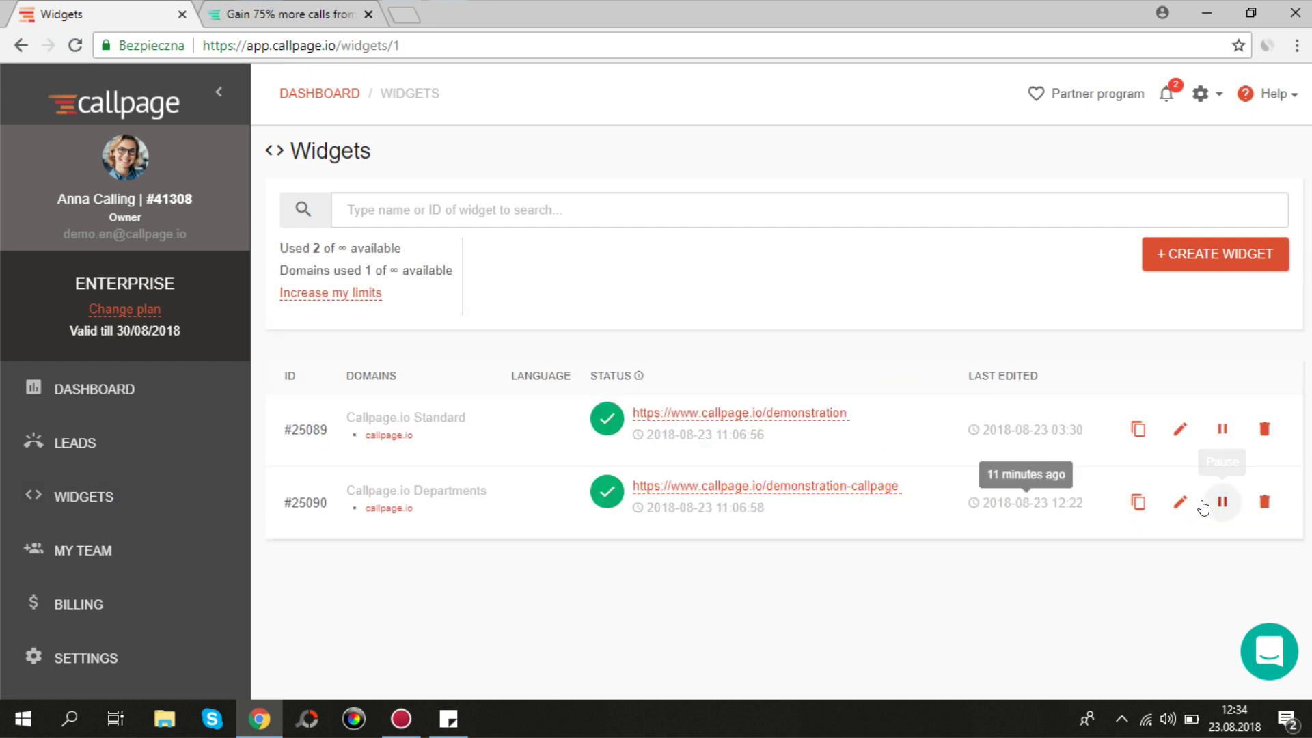
pyautogui.click(1178, 509)
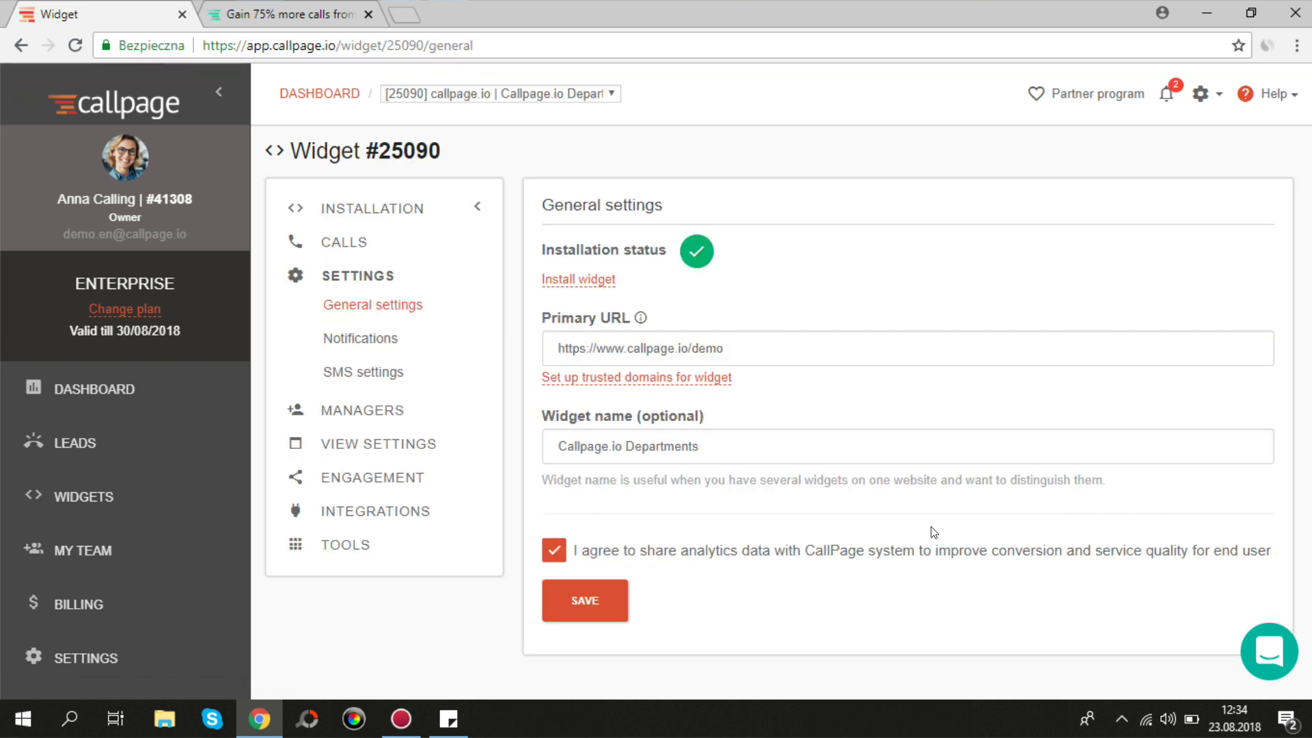
pyautogui.click(382, 411)
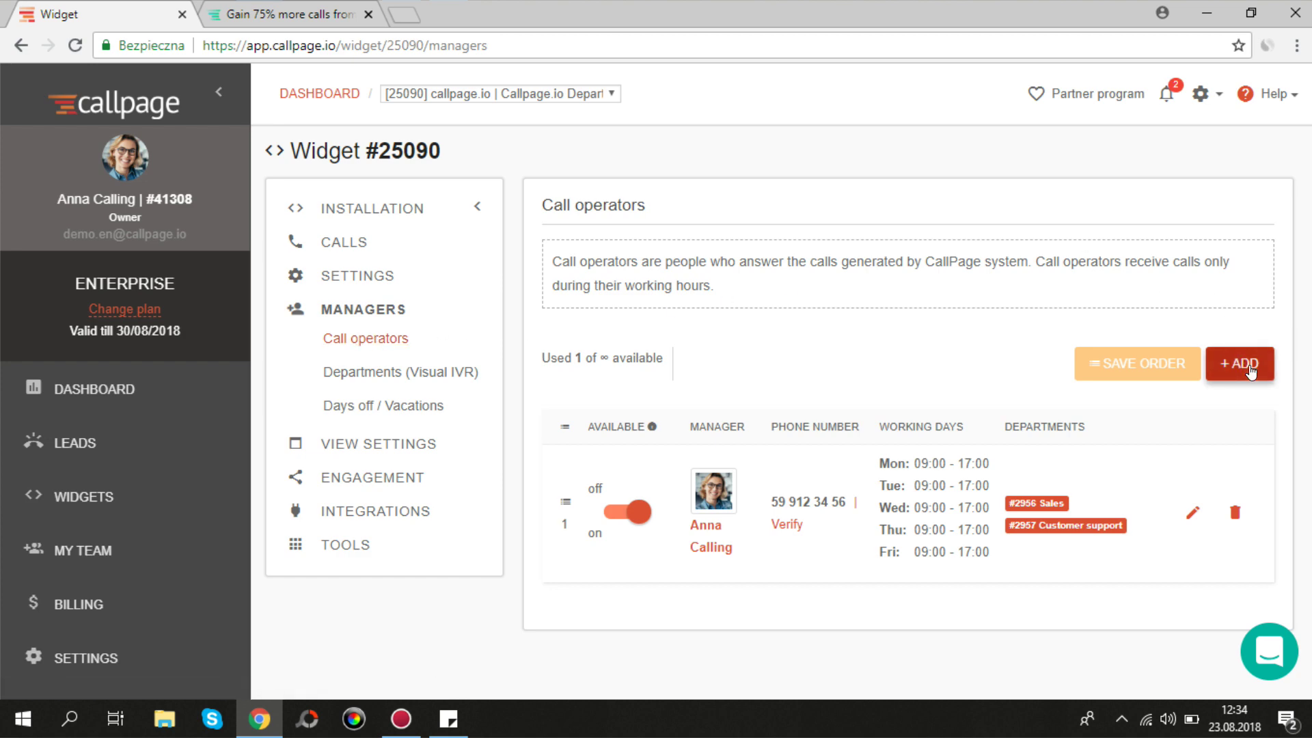
# Add the new team member as an operator in #2956 Sales with Europe/Warsaw timezone
pyautogui.click(1249, 371)
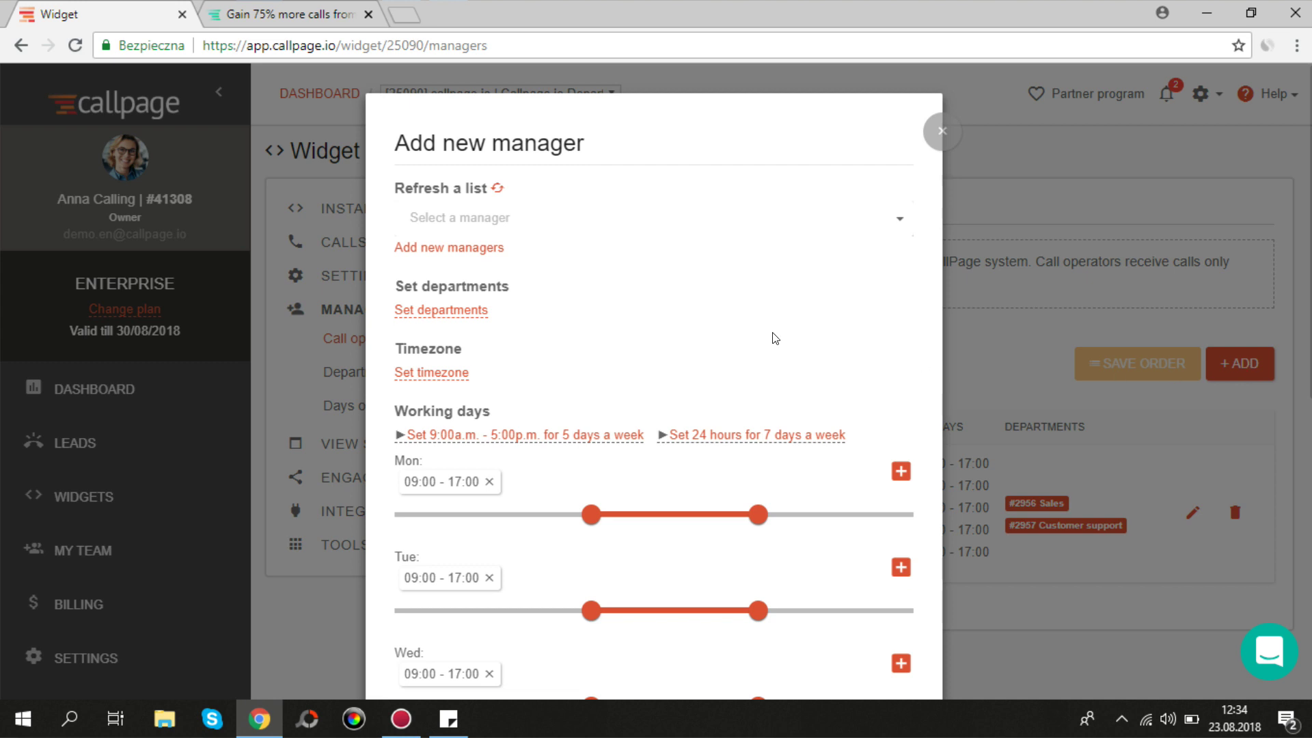
pyautogui.click(578, 208)
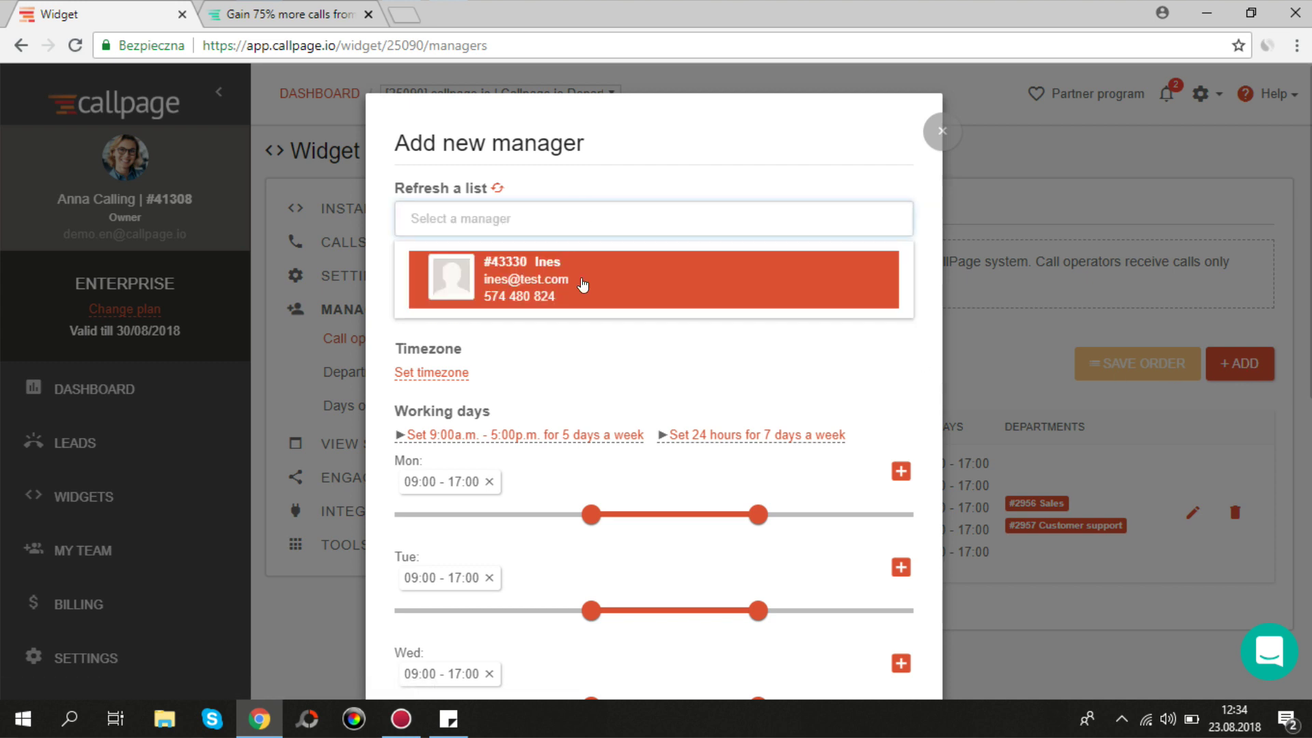
pyautogui.click(583, 284)
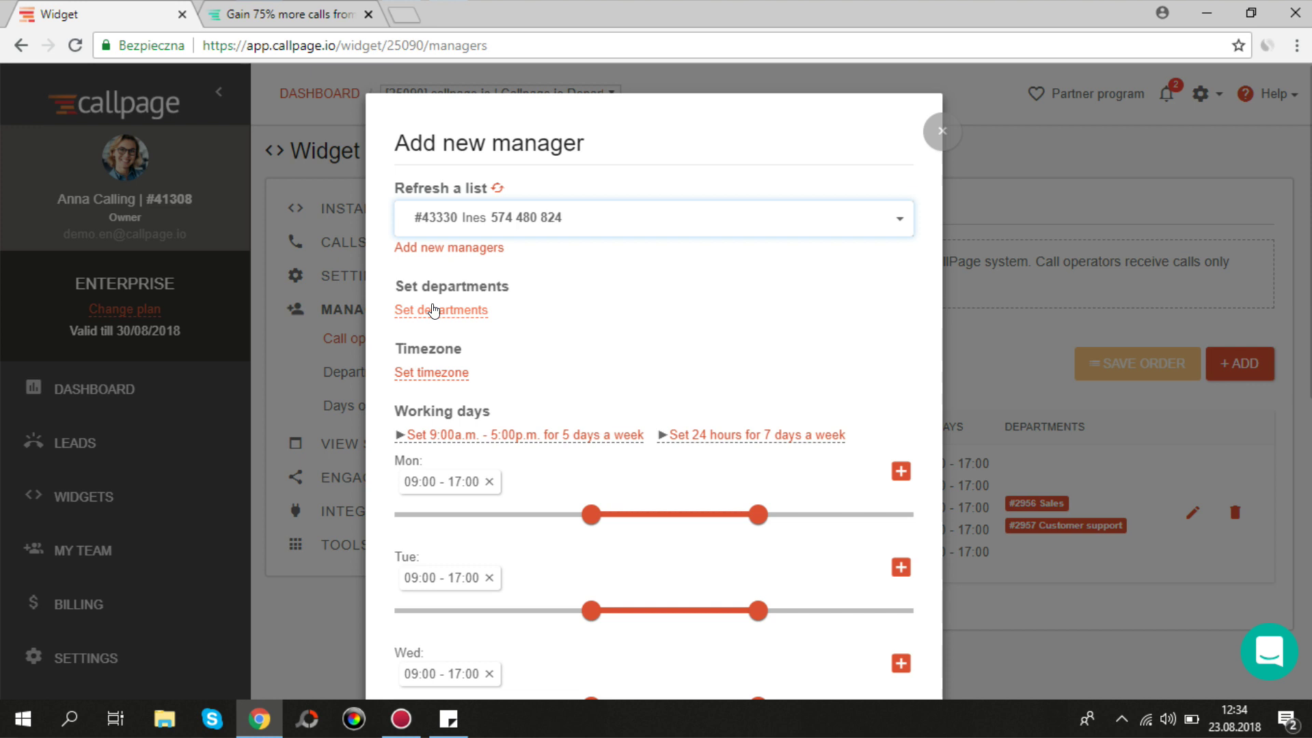
pyautogui.click(450, 313)
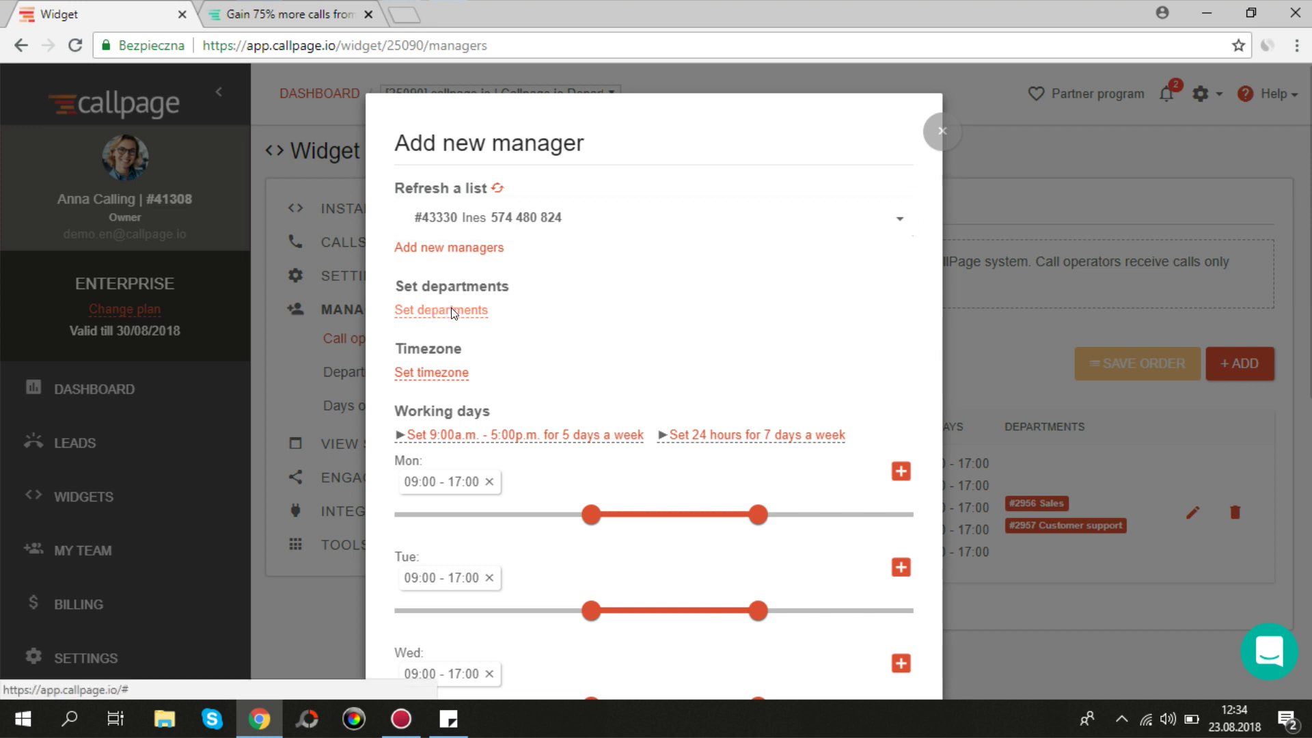
pyautogui.click(471, 326)
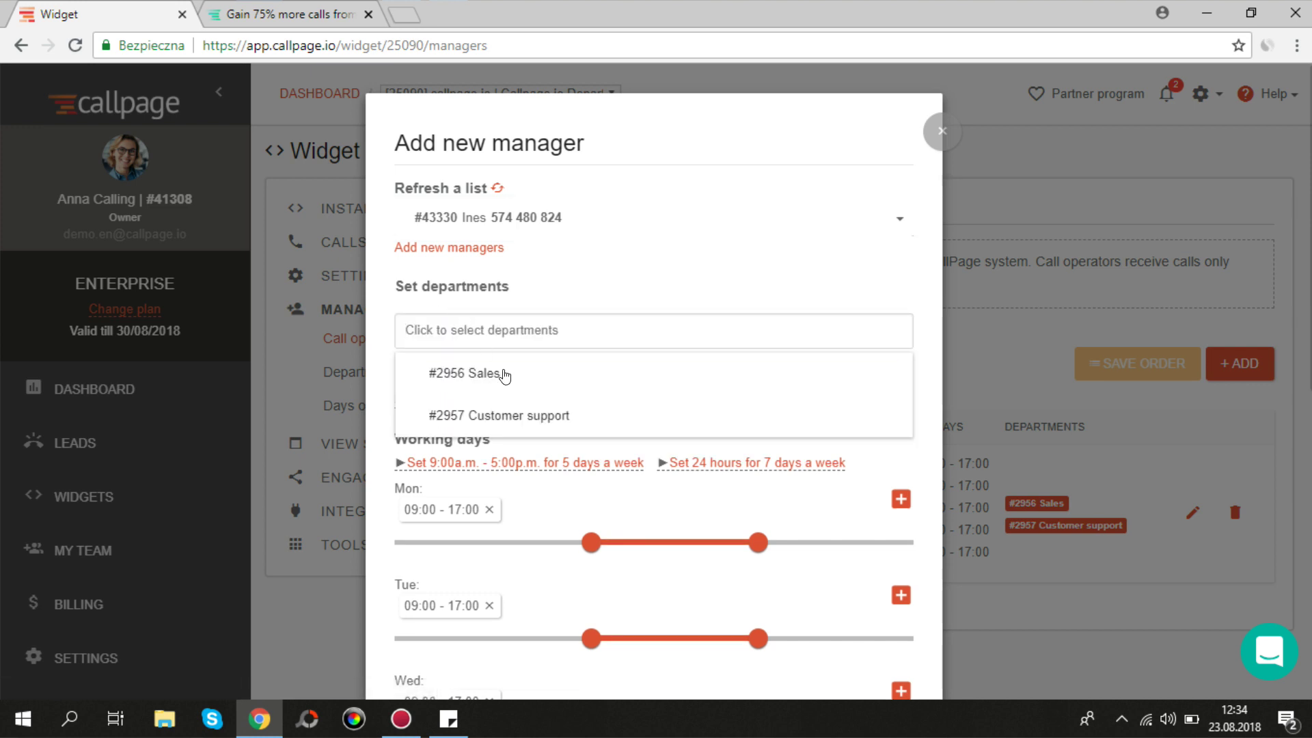
pyautogui.click(504, 374)
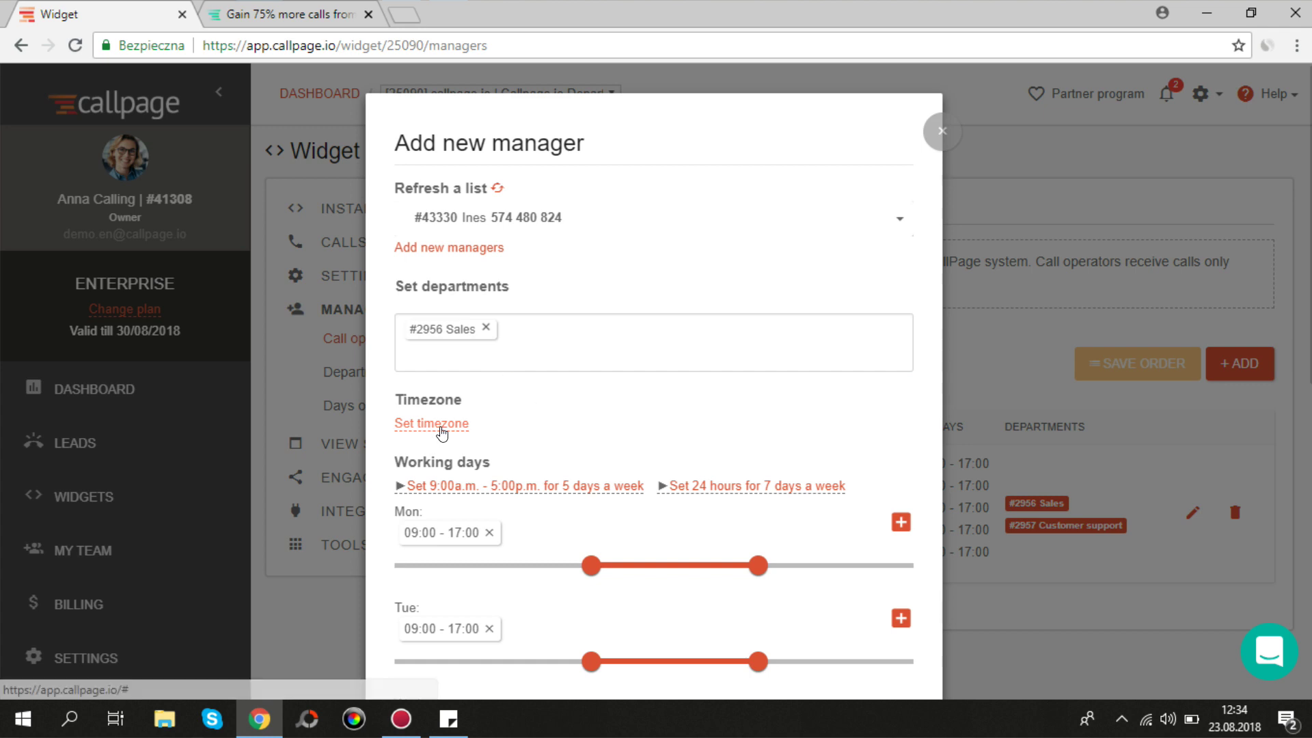
pyautogui.click(442, 424)
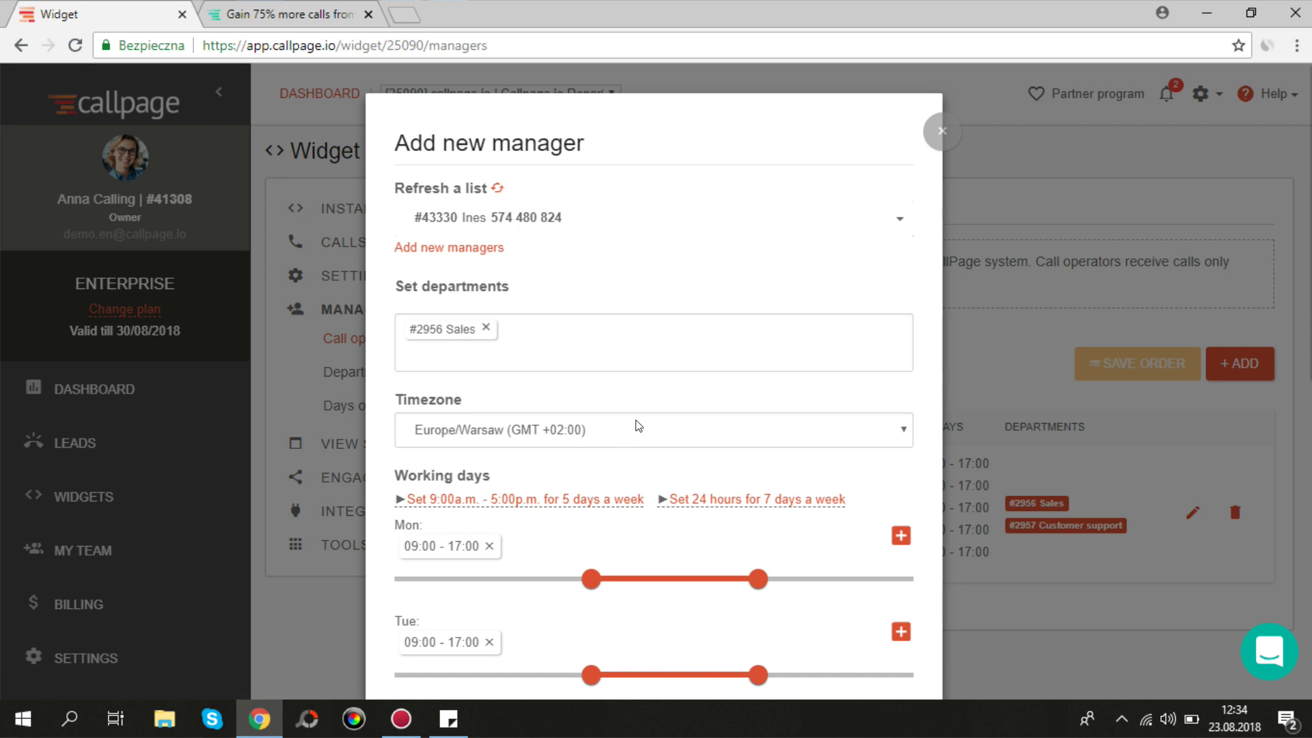
# Set the operator's Monday hours to 08:00–19:45 by entering exact times
pyautogui.scroll(-2, 621, 427)
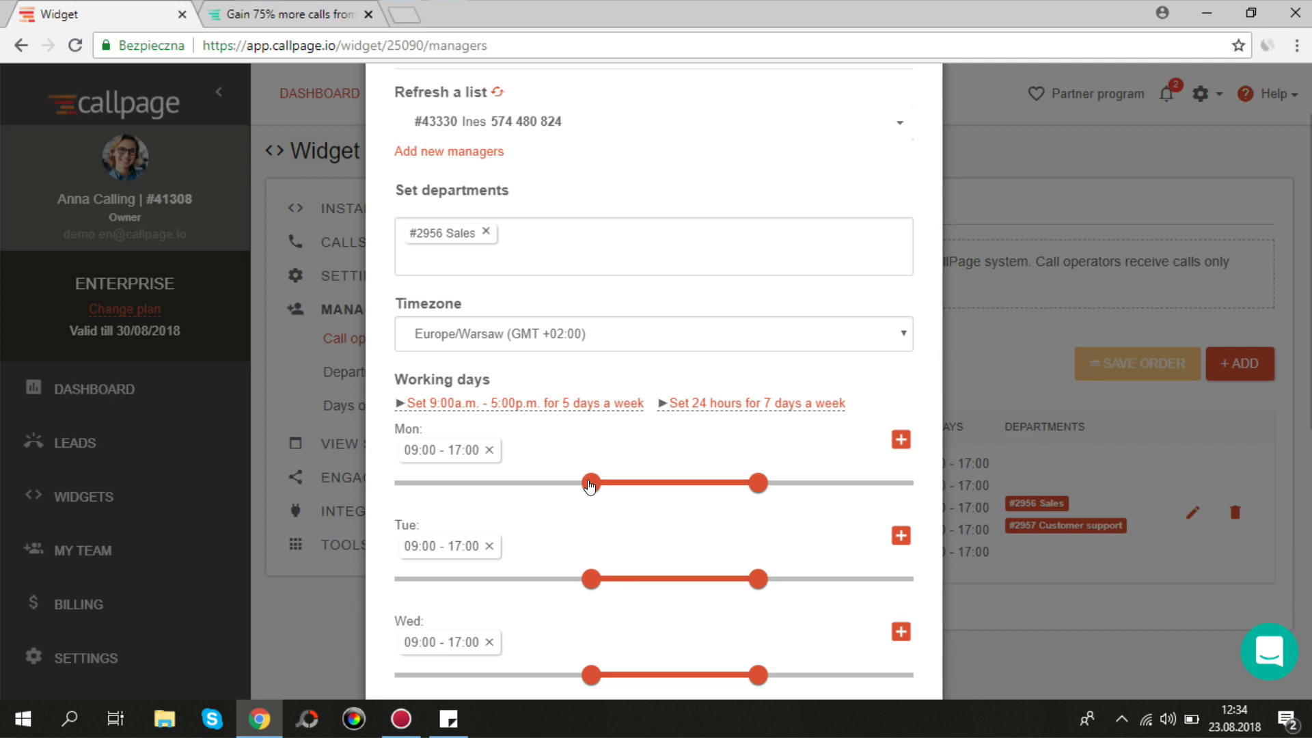
pyautogui.moveTo(589, 485); pyautogui.dragTo(472, 483)
pyautogui.moveTo(756, 485); pyautogui.dragTo(564, 486)
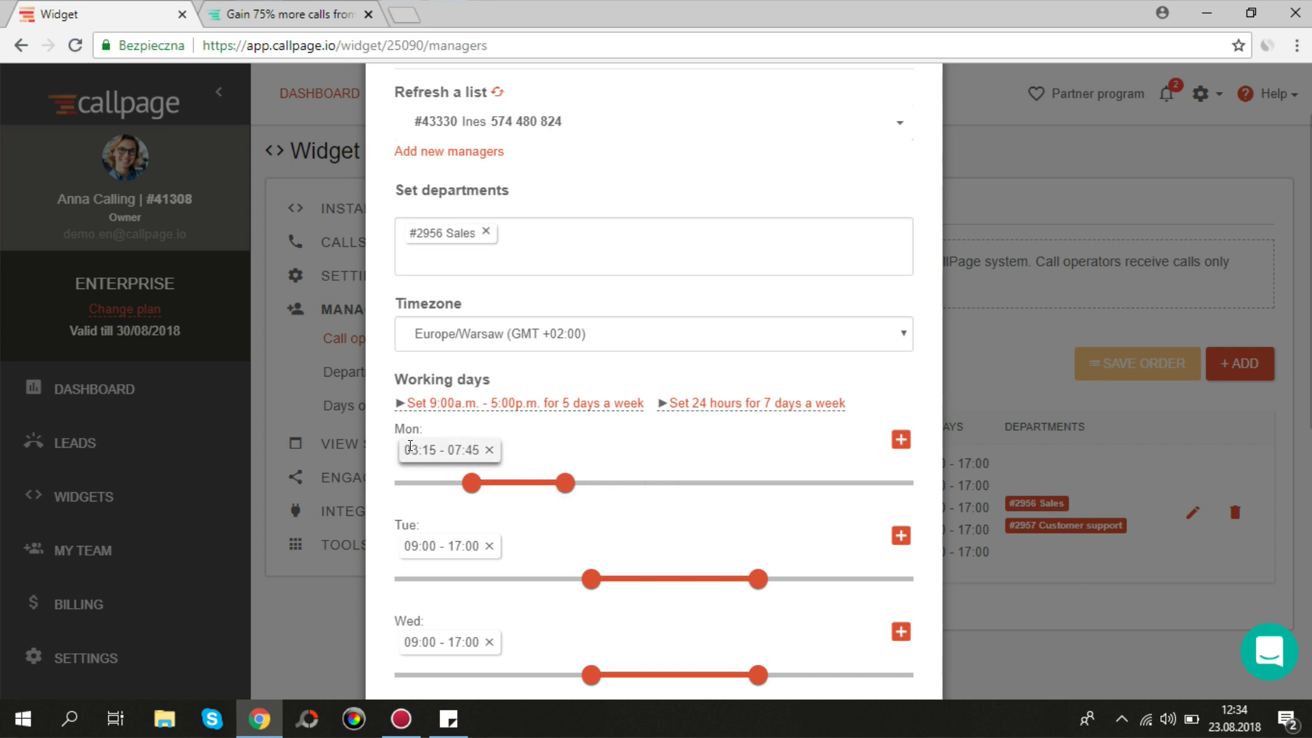
pyautogui.click(410, 448)
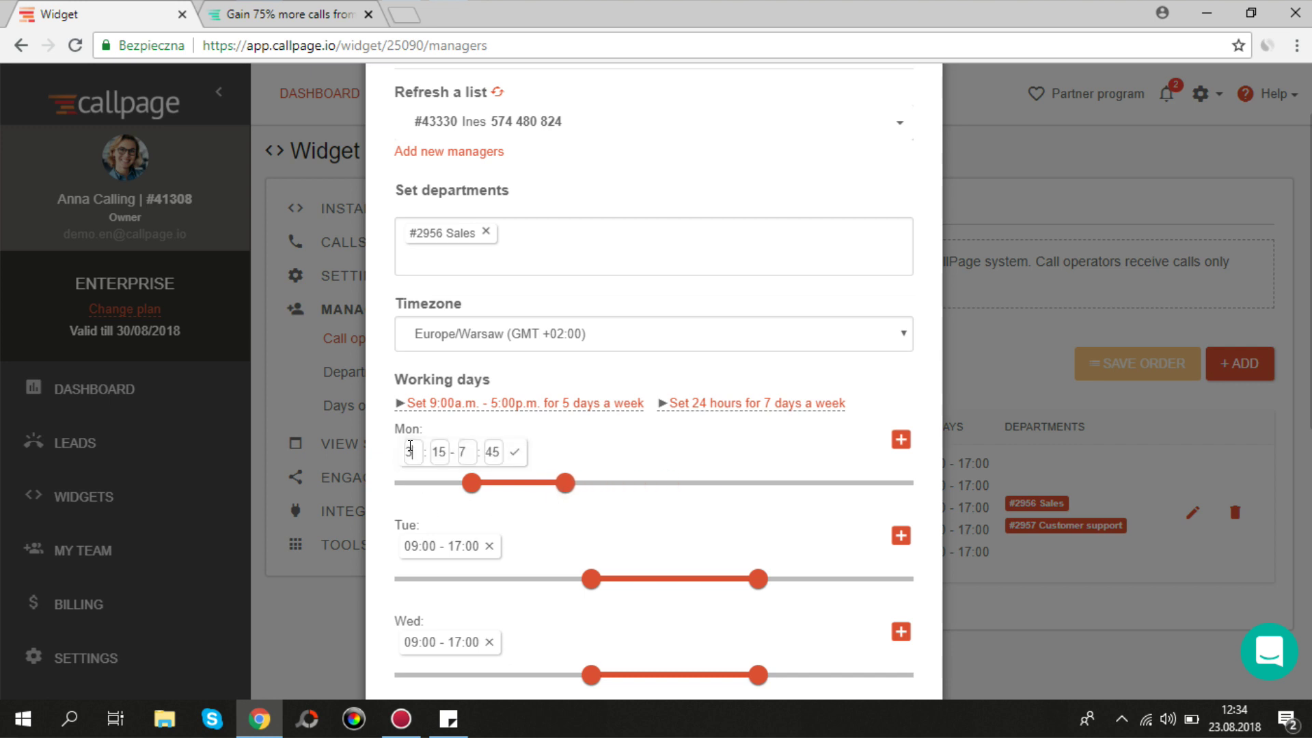
pyautogui.write('8')
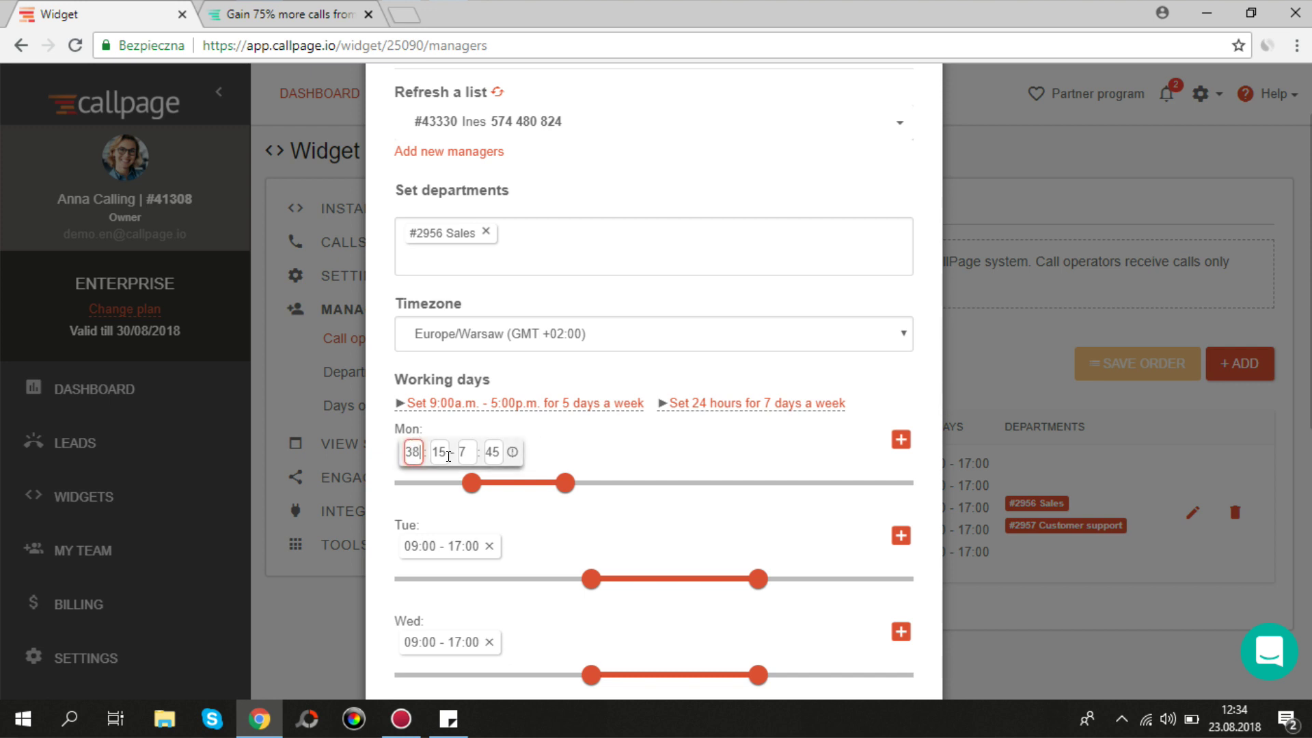
pyautogui.press('BackSpace')
pyautogui.press('BackSpace')
pyautogui.write('8')
pyautogui.click(443, 452)
pyautogui.press('BackSpace')
pyautogui.press('BackSpace')
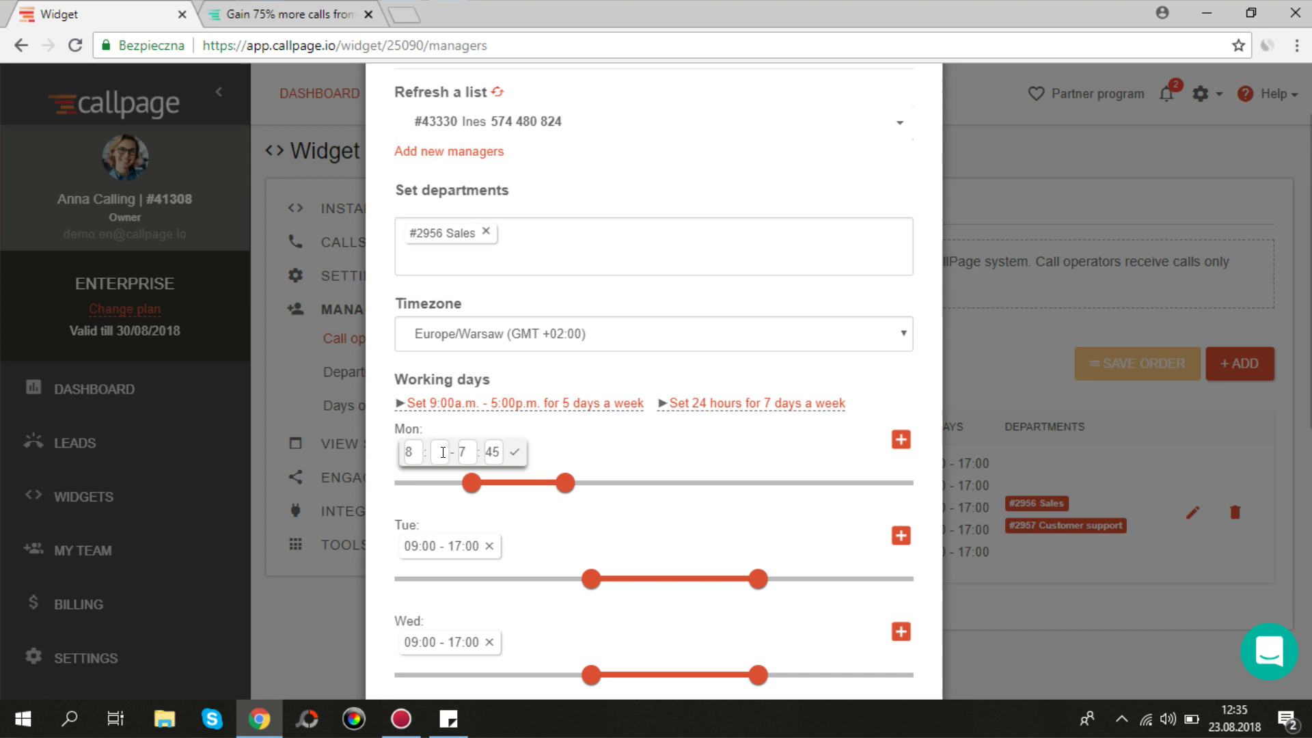
pyautogui.write('00')
pyautogui.click(468, 450)
pyautogui.press('BackSpace')
pyautogui.write('19')
pyautogui.click(516, 454)
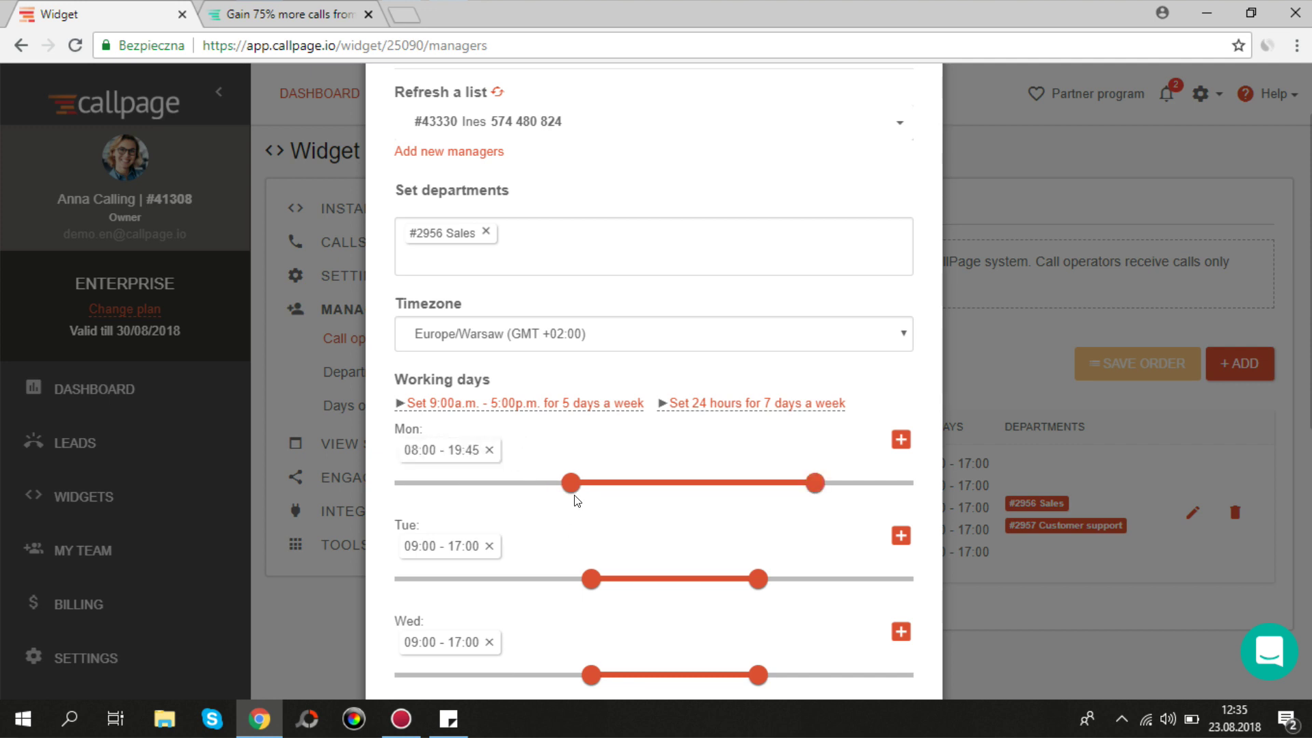
# Change Monday to 01:25–05:25, add 07:55–10:50 and 12:40–16:05 ranges, and save
pyautogui.moveTo(500, 499); pyautogui.dragTo(454, 501)
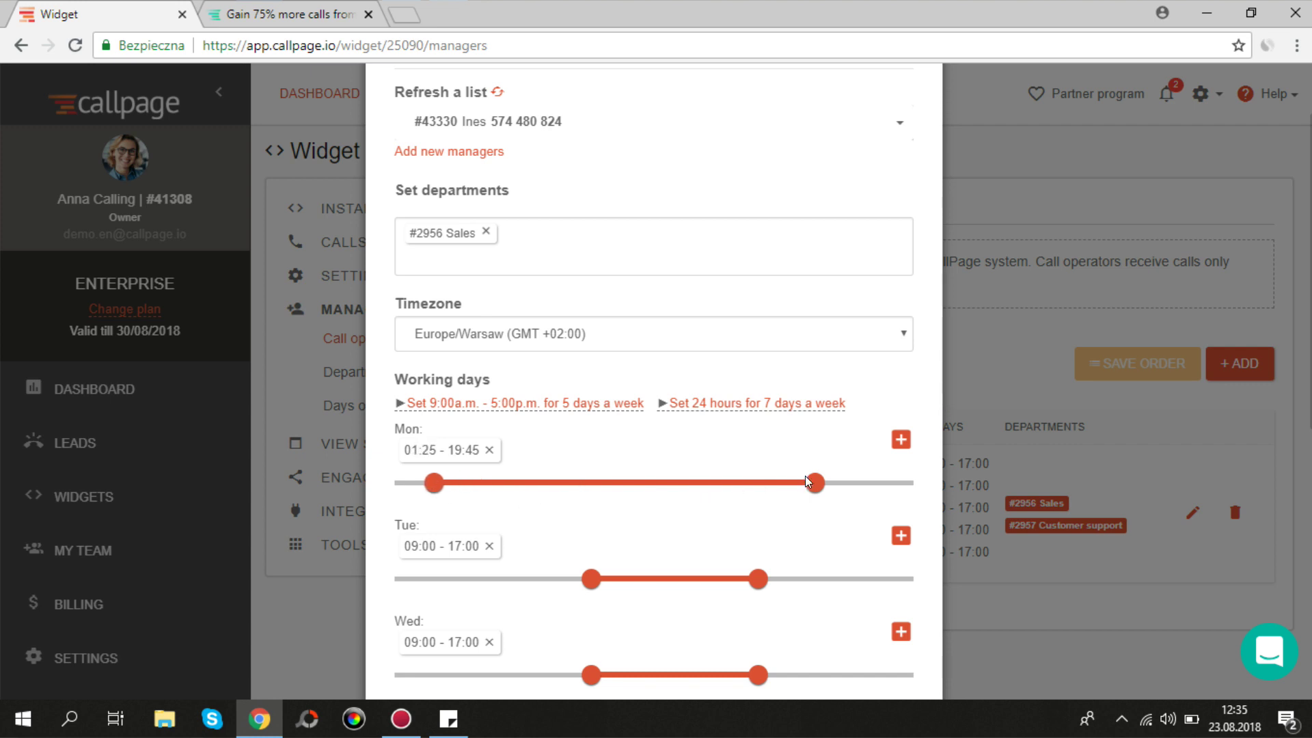
pyautogui.moveTo(814, 483); pyautogui.dragTo(630, 483)
pyautogui.click(900, 439)
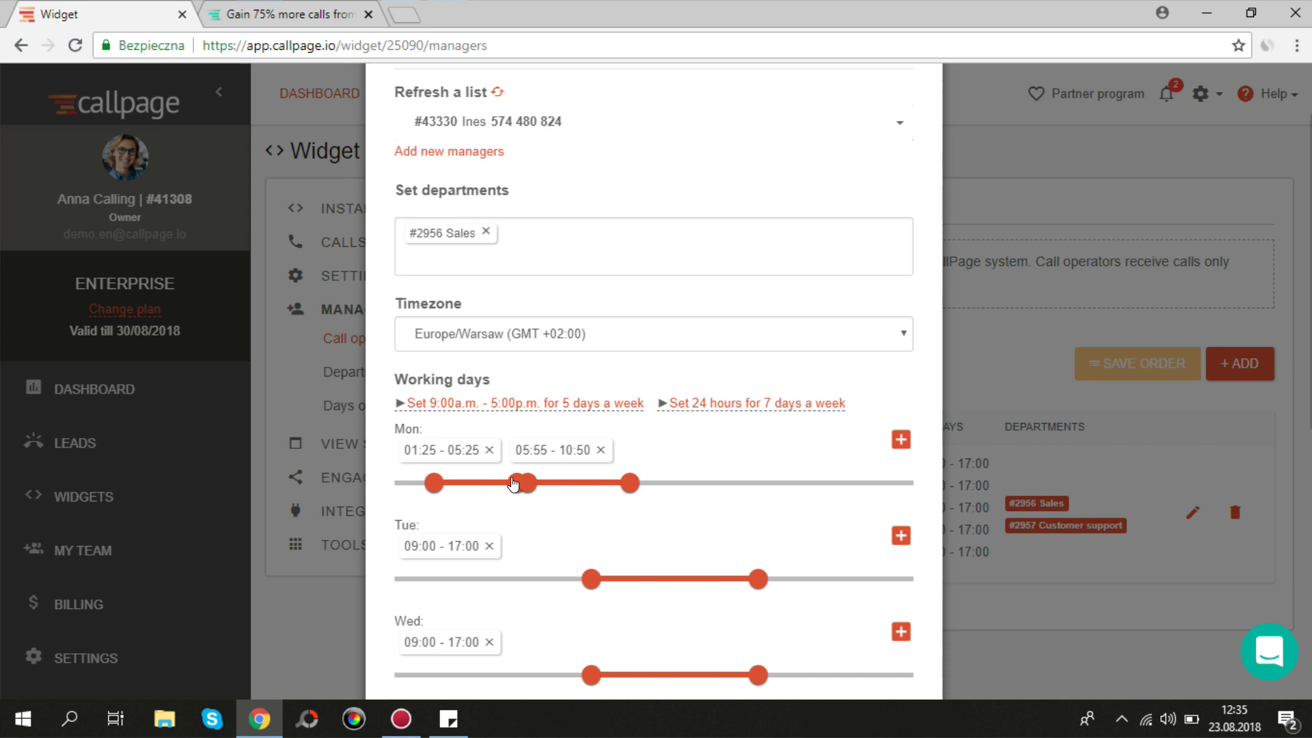
pyautogui.click(569, 483)
pyautogui.click(901, 440)
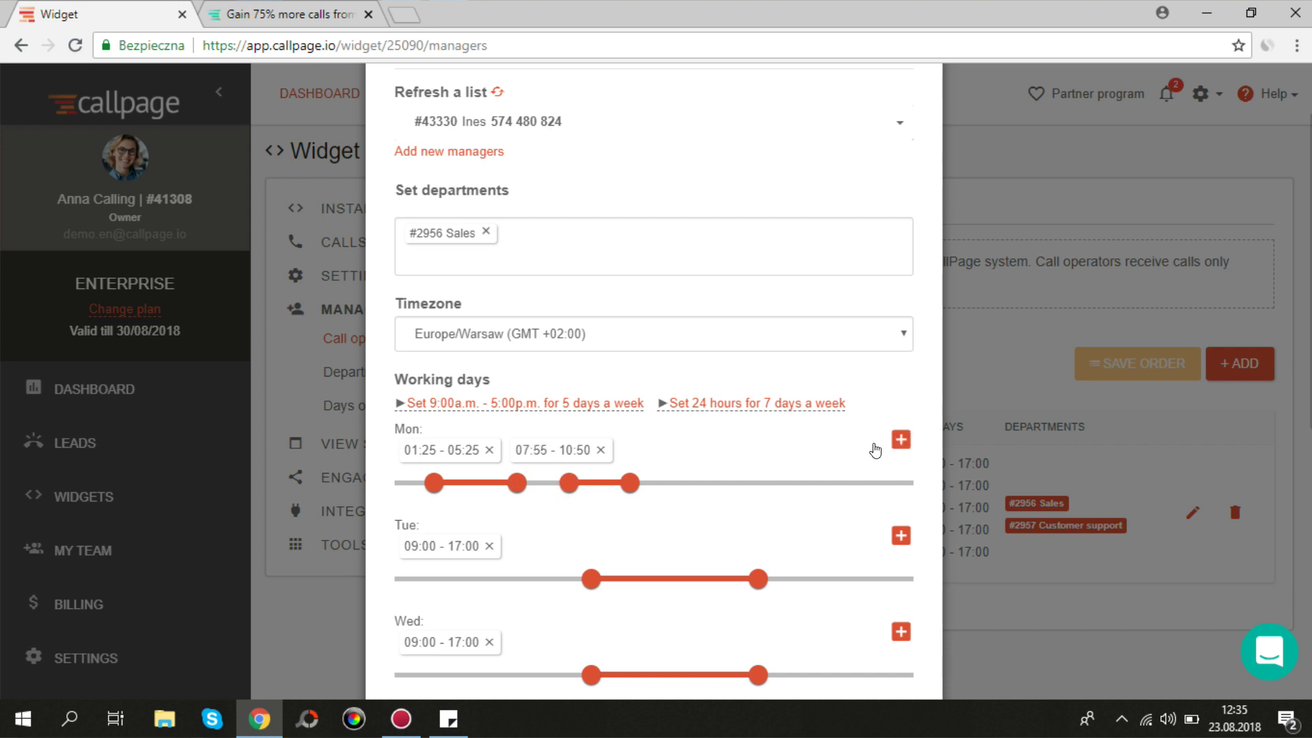
pyautogui.moveTo(660, 482); pyautogui.dragTo(739, 483)
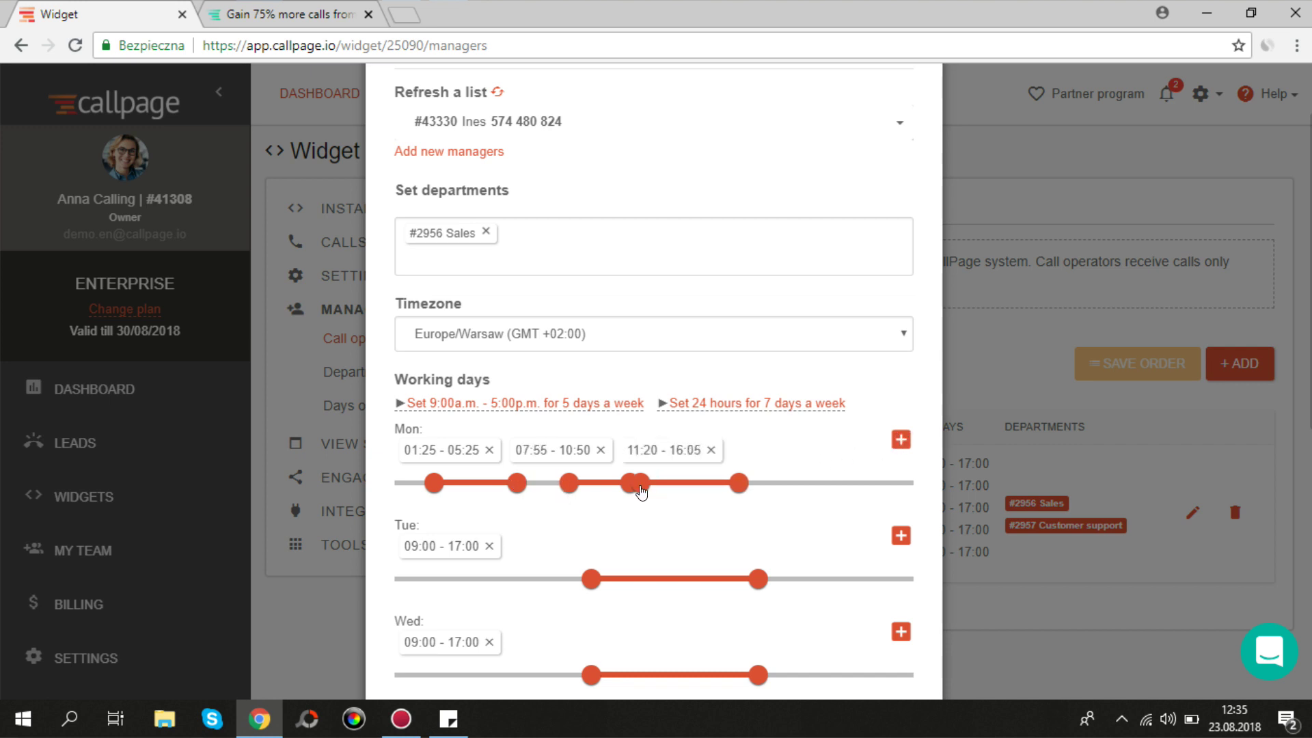
pyautogui.moveTo(641, 483); pyautogui.dragTo(668, 486)
pyautogui.scroll(-8, 749, 440)
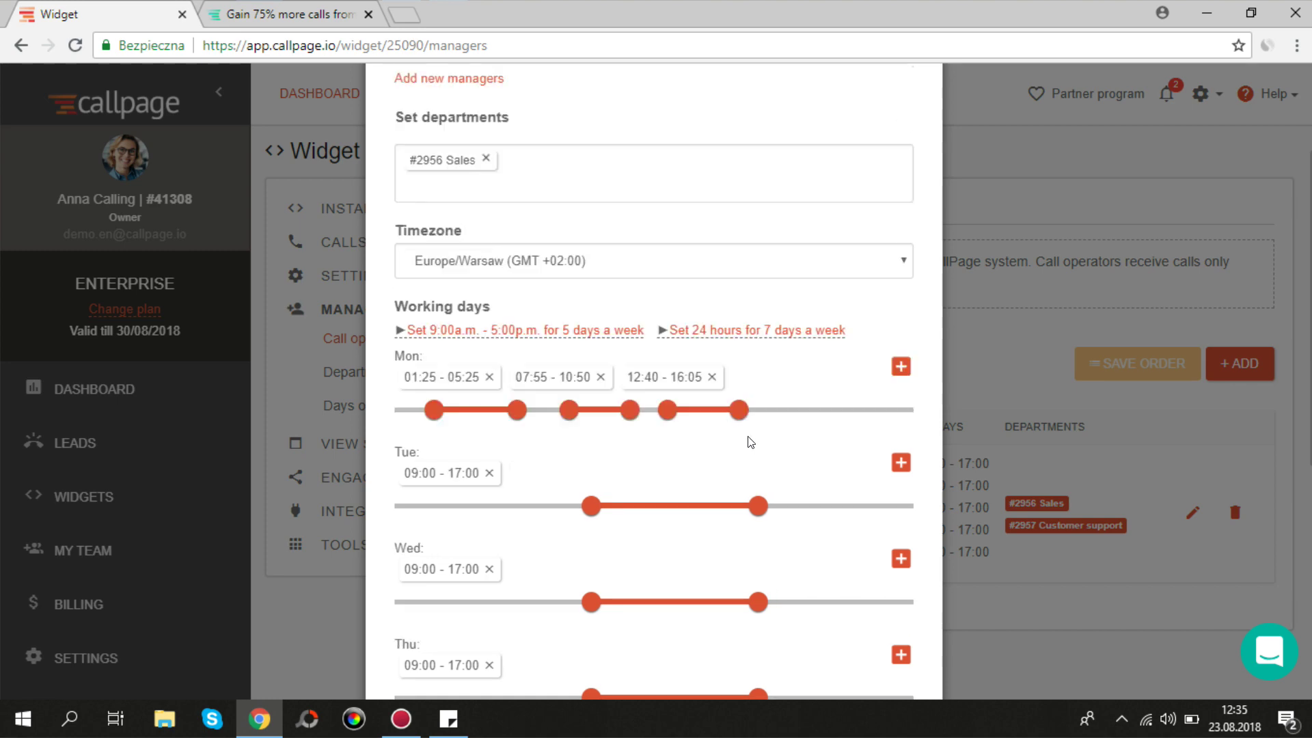
pyautogui.click(888, 624)
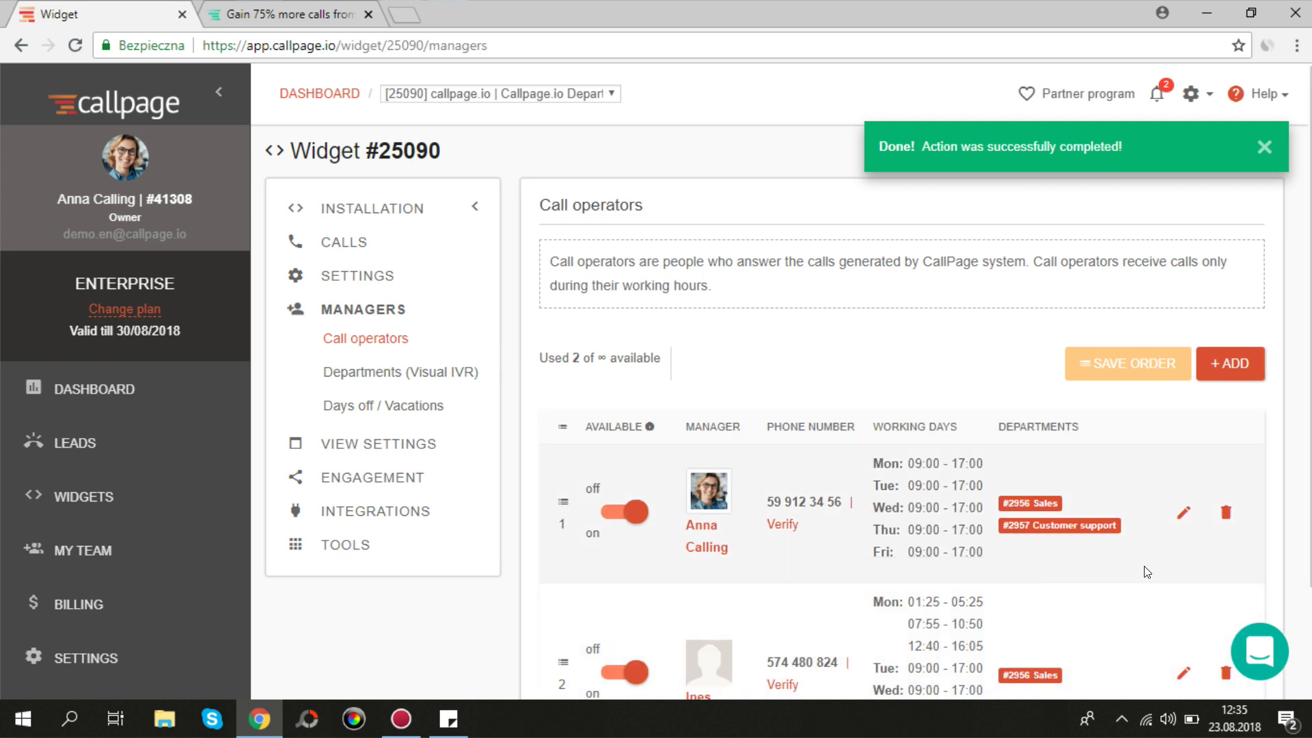
# Apply the first operator's Monday–Friday 09:00–17:00 hours to all operators on the widget
pyautogui.scroll(-1, 1141, 588)
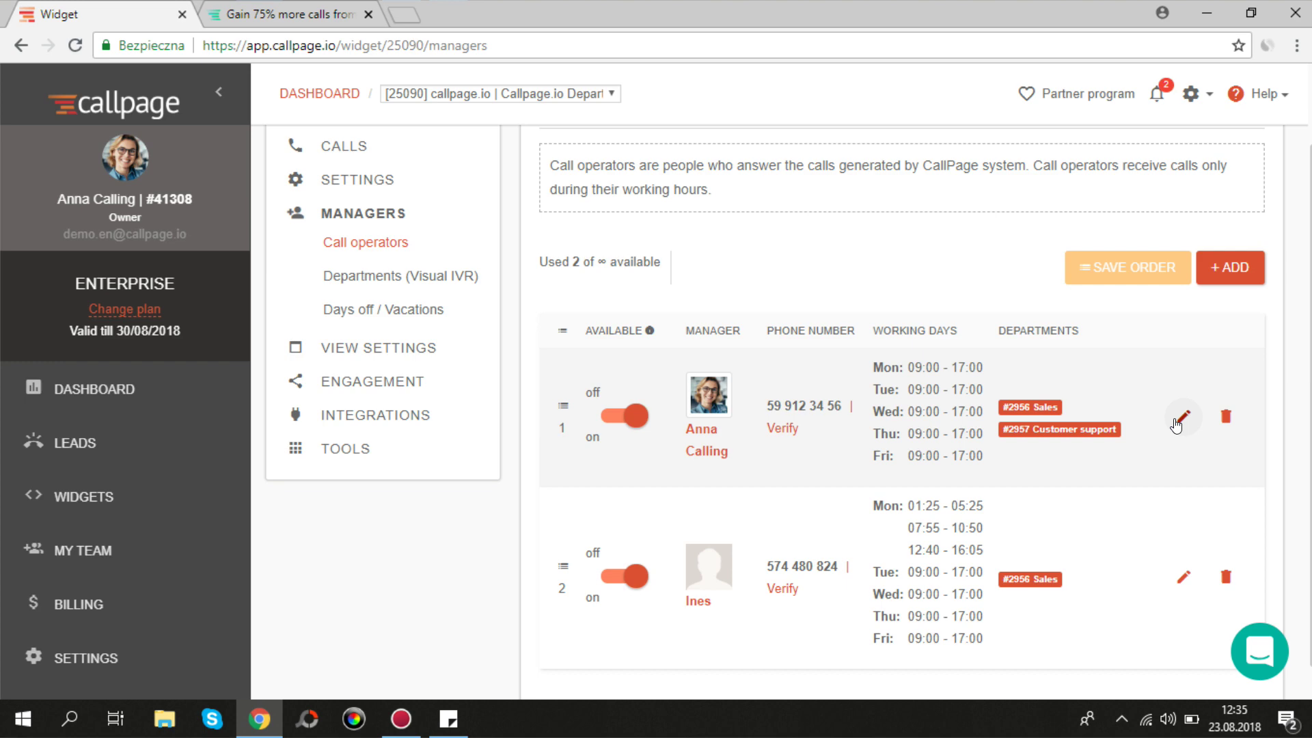
pyautogui.click(1181, 417)
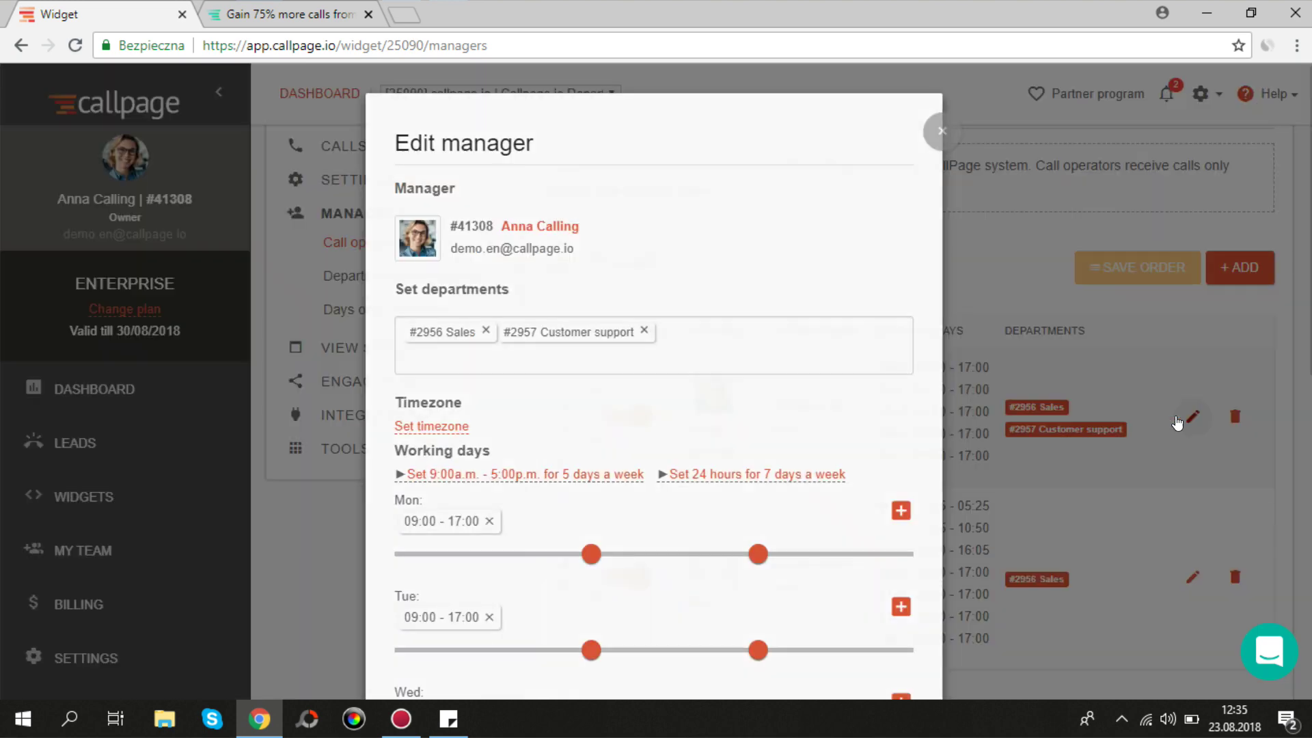
pyautogui.scroll(-10, 633, 433)
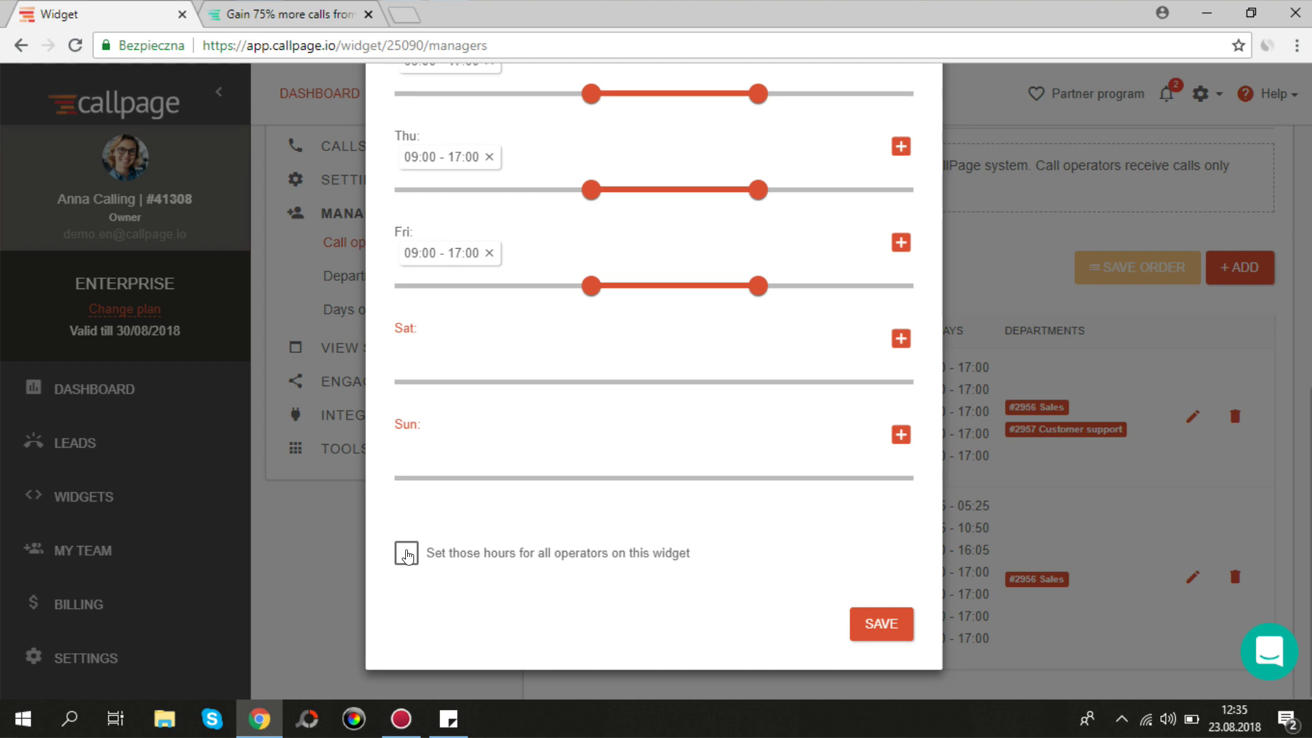
pyautogui.click(405, 552)
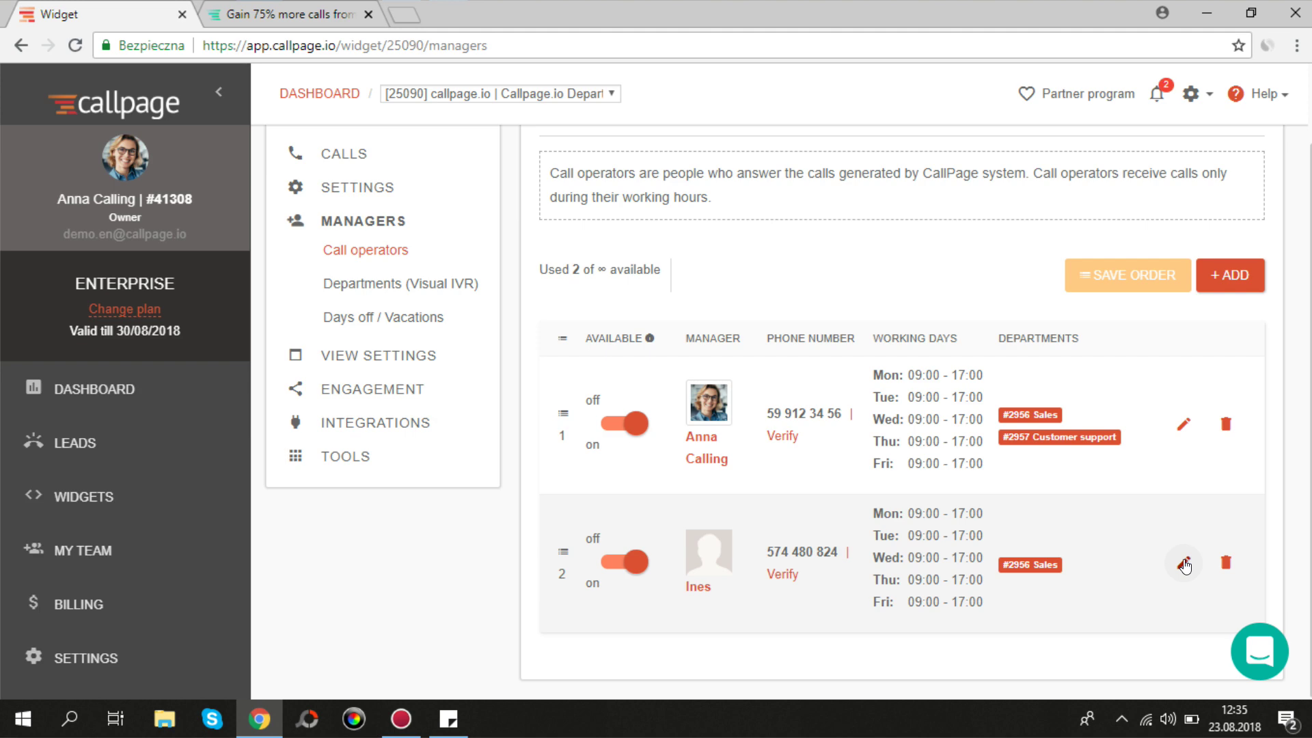
# Delete the second call operator, leaving one, and go to the widget's Calls settings
pyautogui.click(1184, 566)
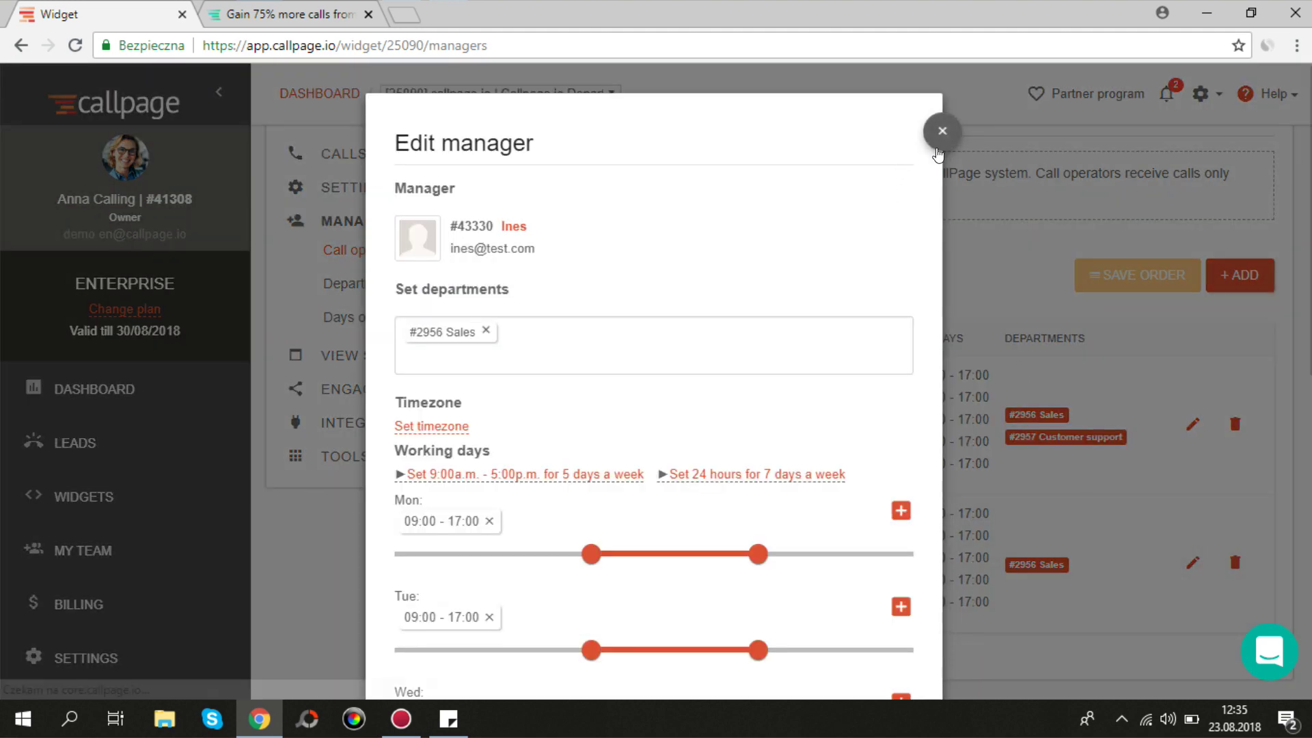
pyautogui.click(941, 133)
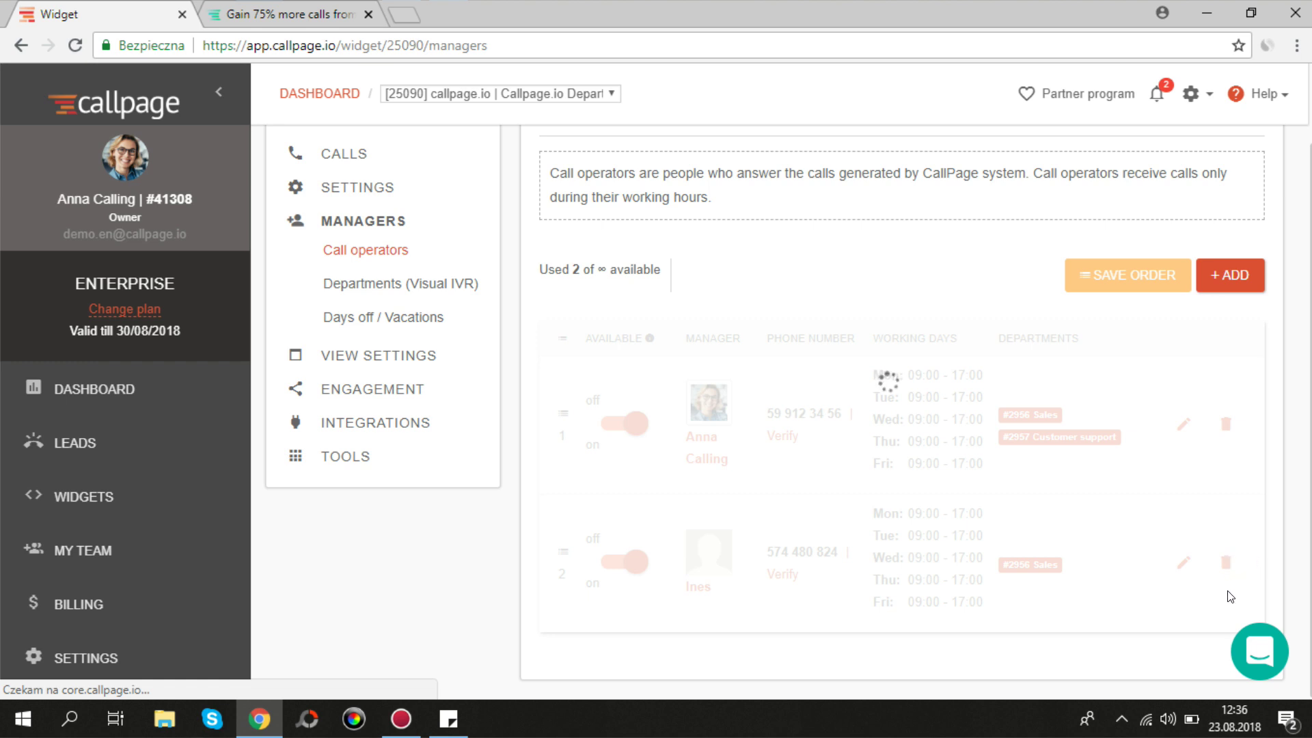
pyautogui.click(1226, 561)
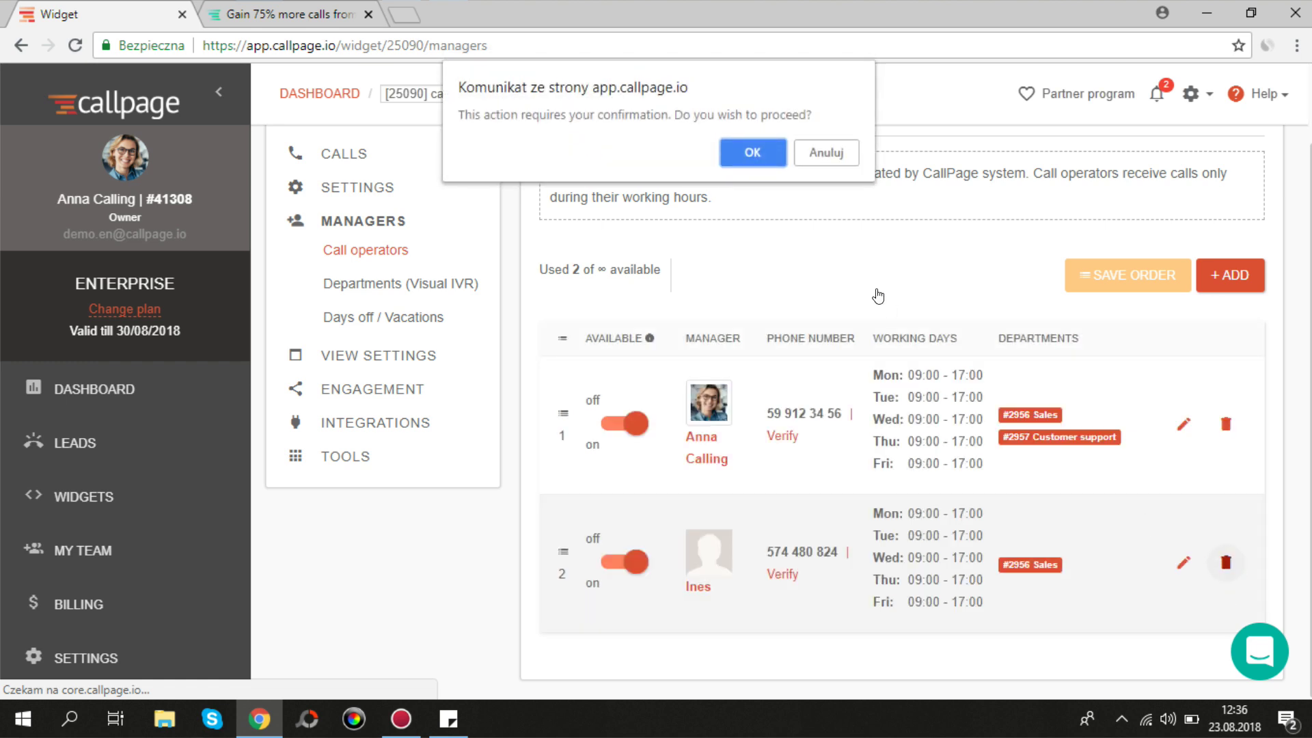
pyautogui.click(769, 155)
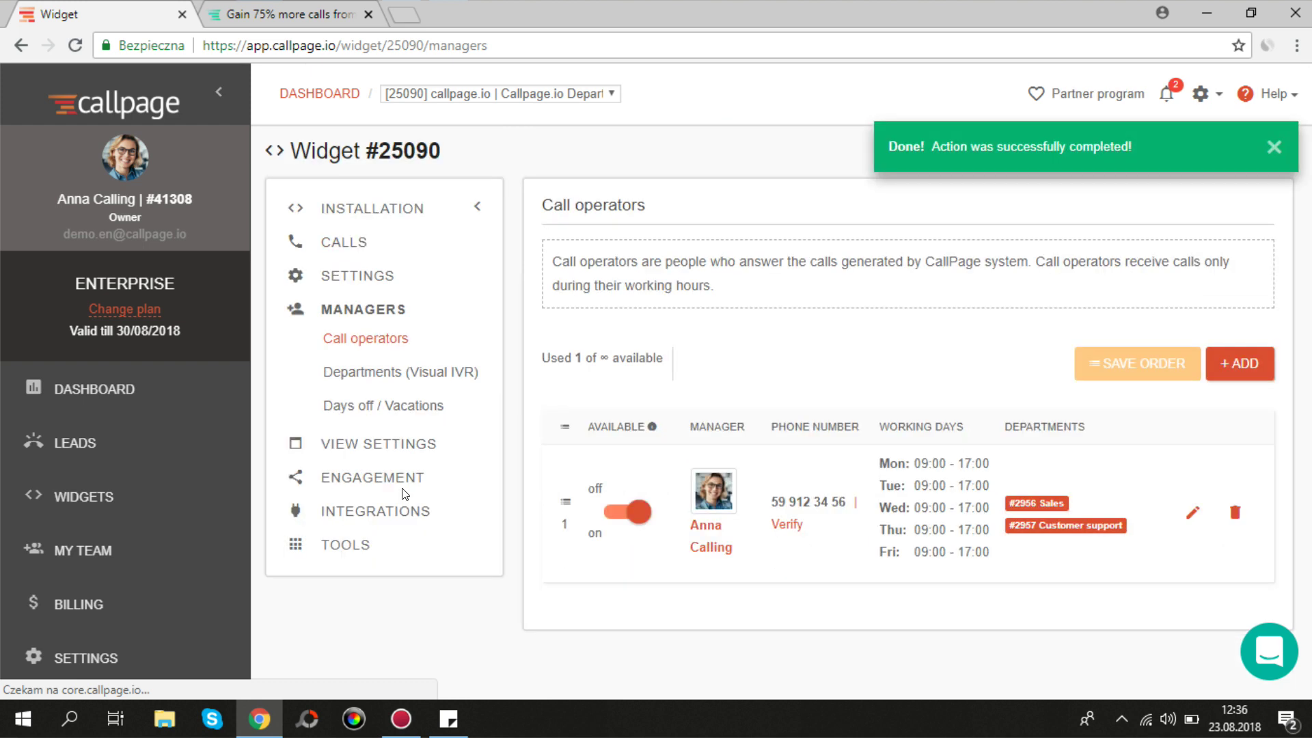
pyautogui.click(343, 243)
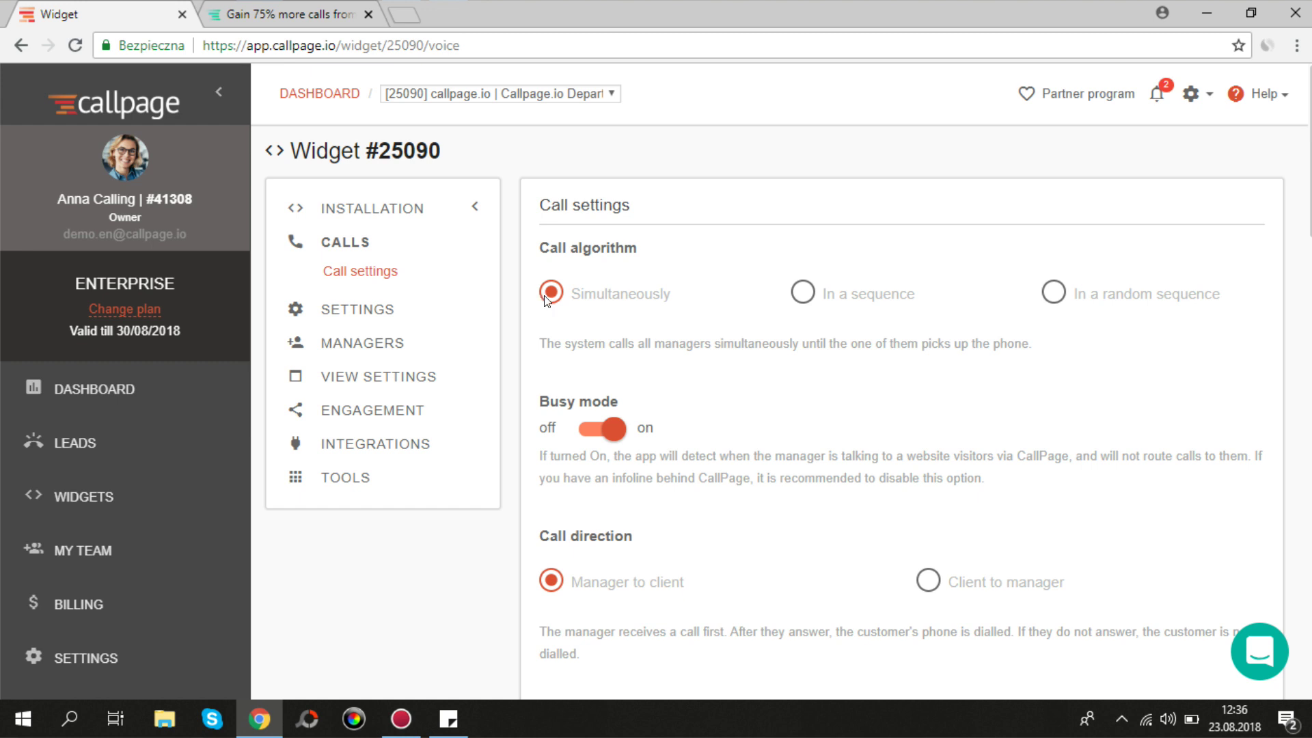
# Set the call algorithm to 'In a random sequence' and expand View settings
pyautogui.click(803, 293)
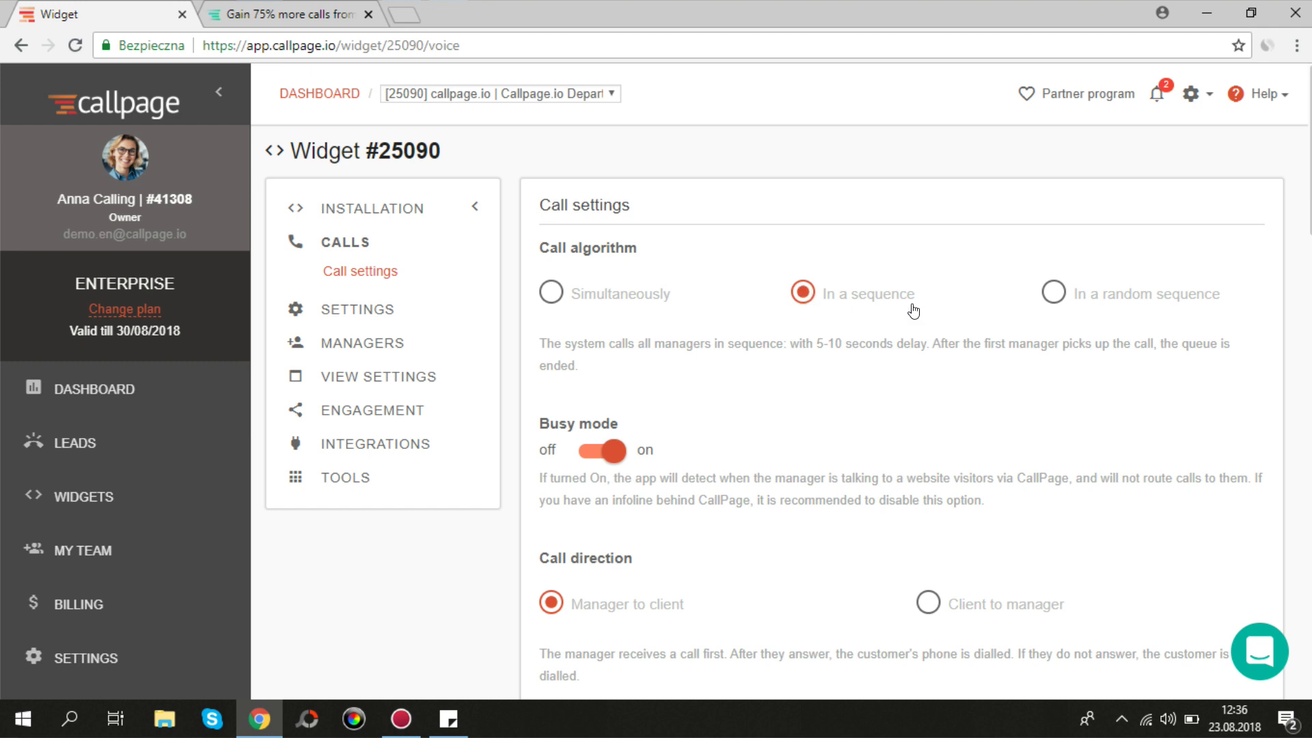
pyautogui.click(1054, 294)
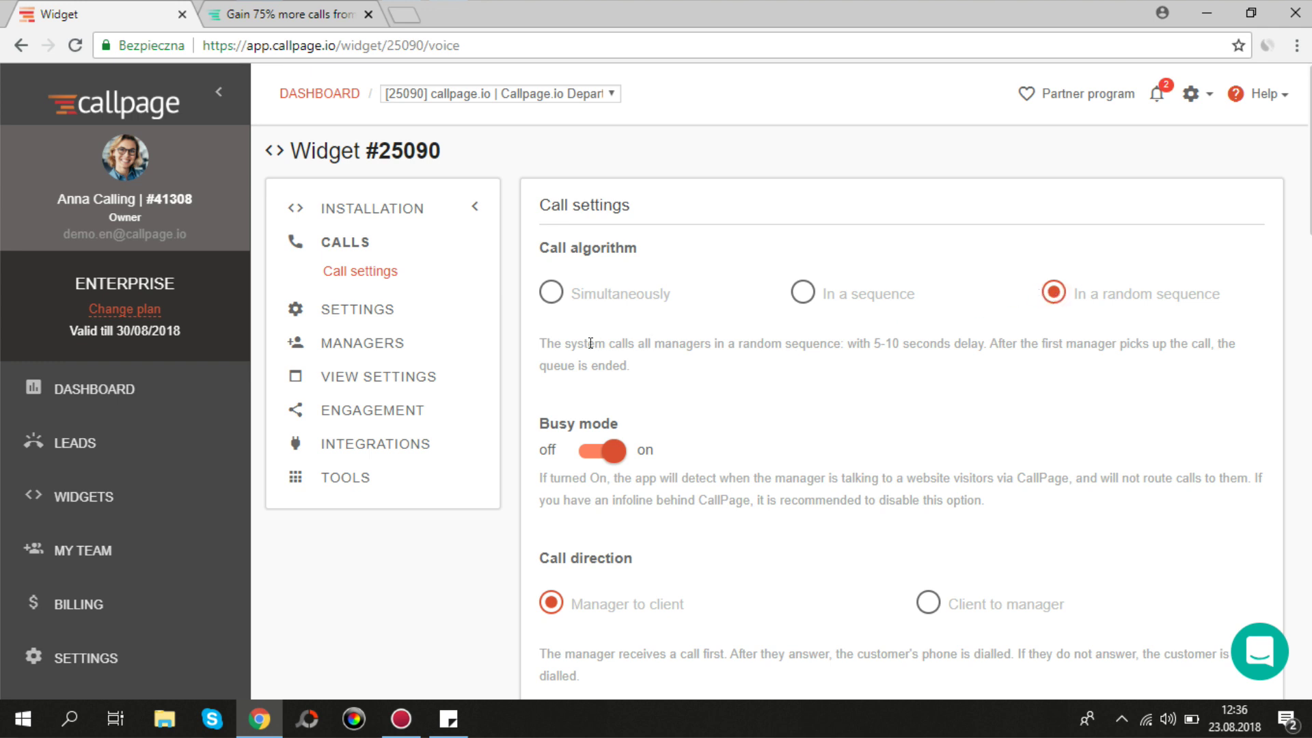
pyautogui.click(349, 383)
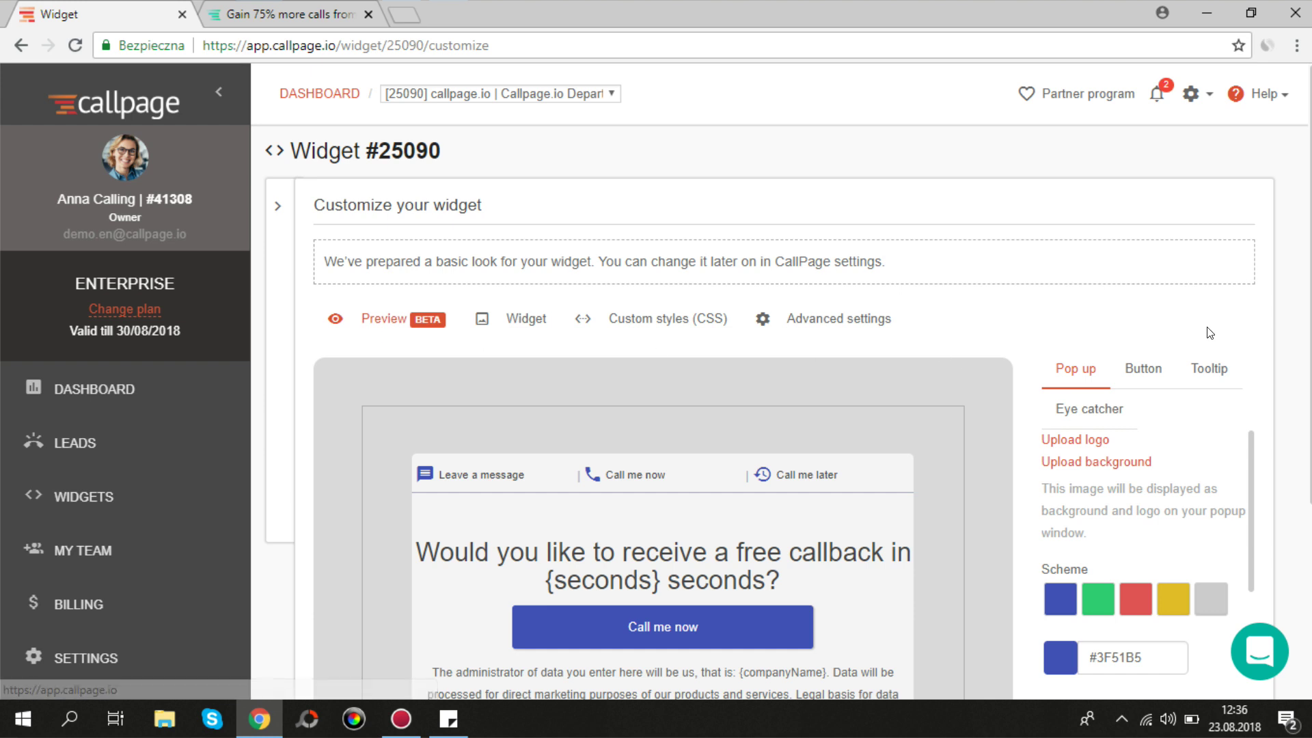
# Switch the widget colour scheme to red #e15454, keep English, and view the CallPage homepage
pyautogui.scroll(-3, 1066, 417)
pyautogui.click(1095, 409)
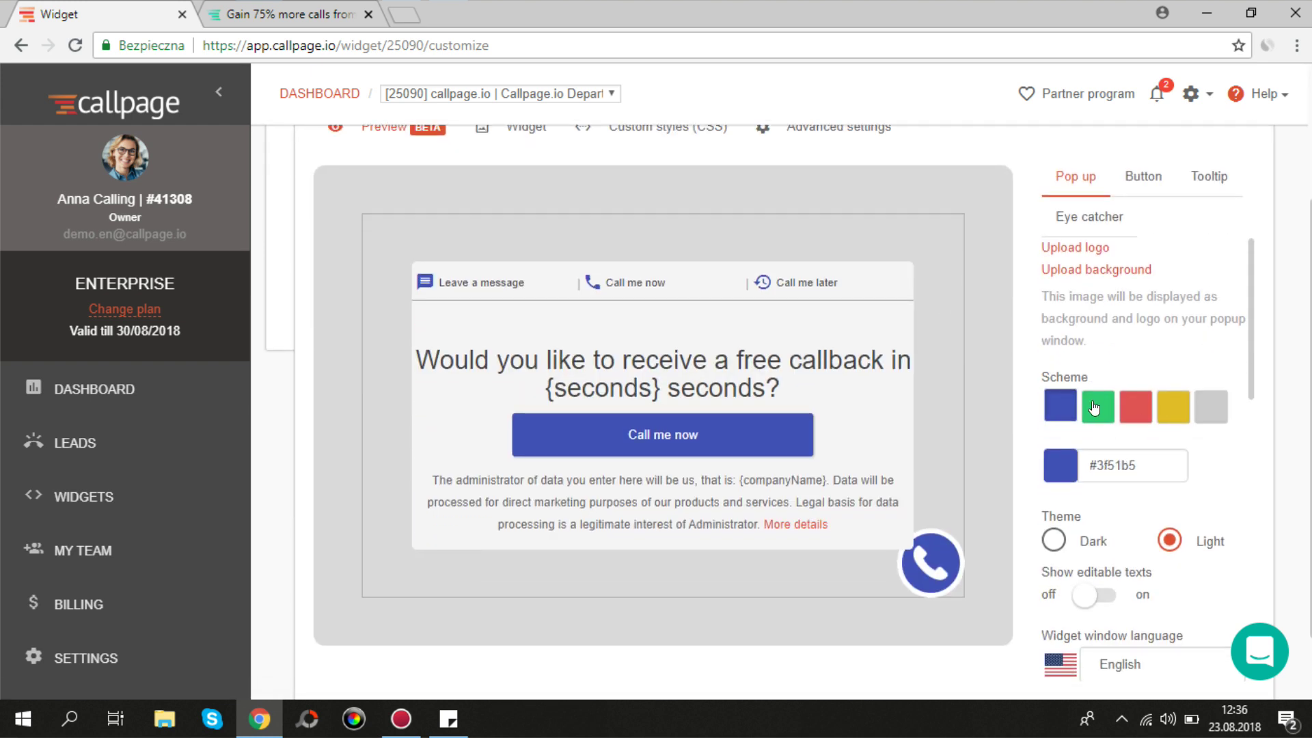
pyautogui.click(1142, 414)
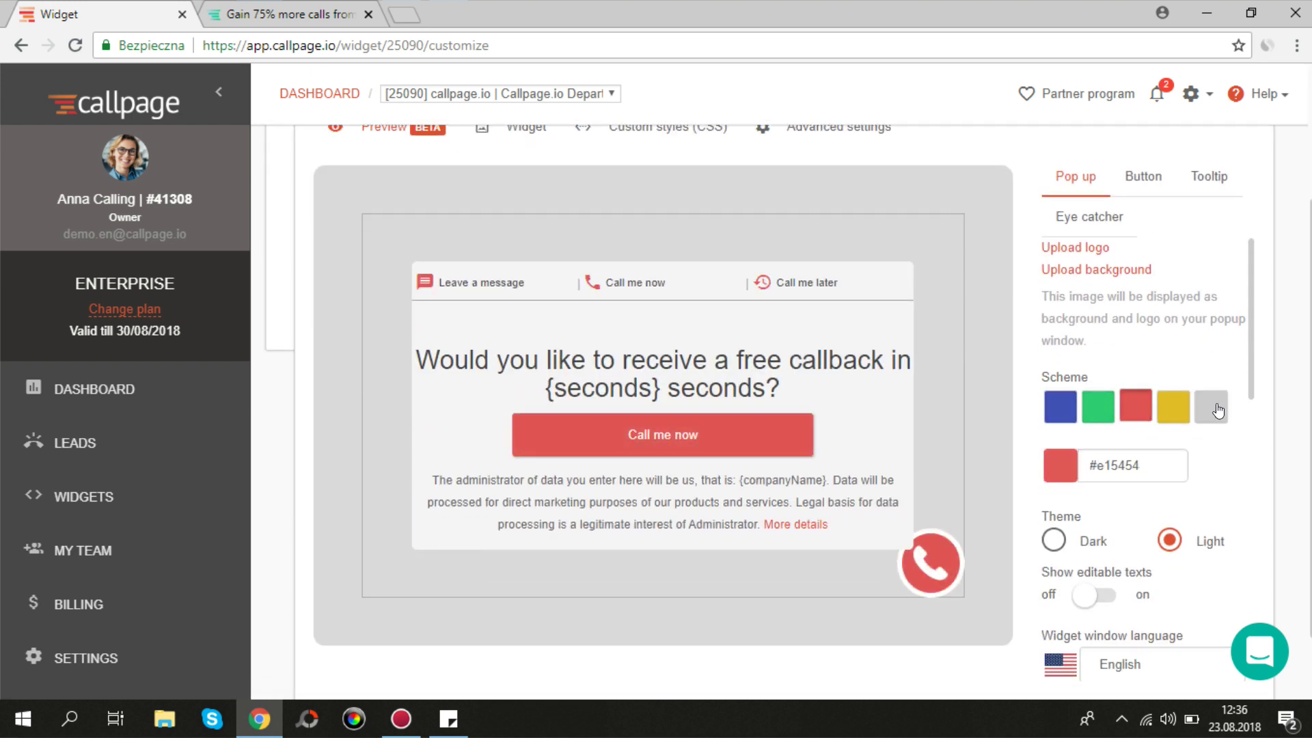
pyautogui.scroll(-2, 1175, 580)
pyautogui.click(1153, 574)
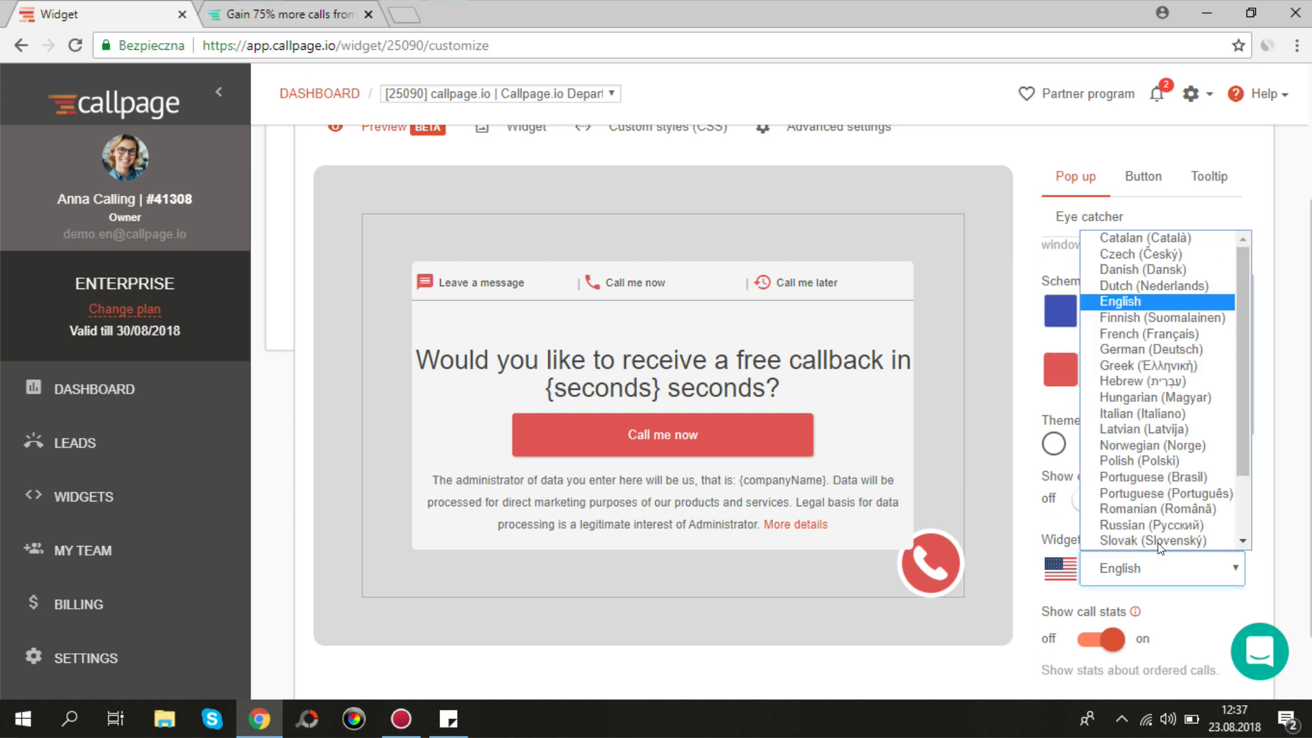
pyautogui.scroll(-2, 1148, 424)
pyautogui.scroll(2, 1145, 419)
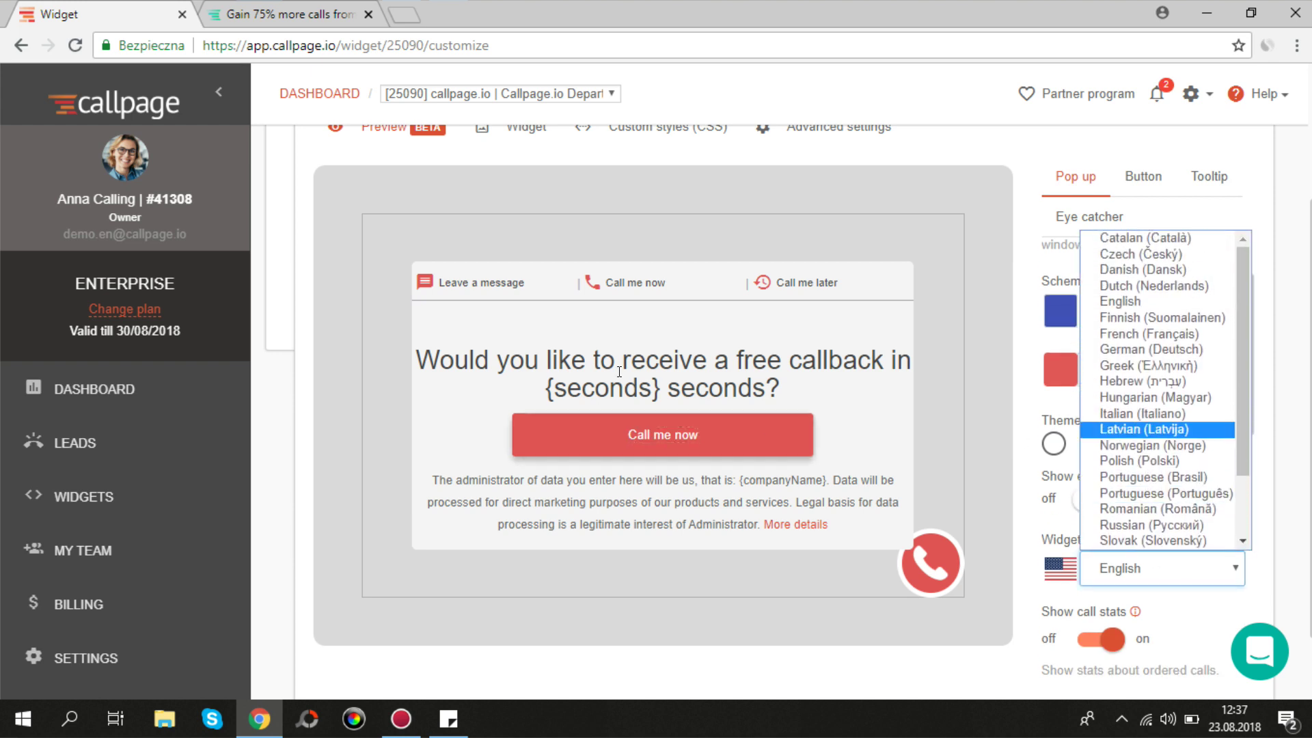
pyautogui.click(646, 355)
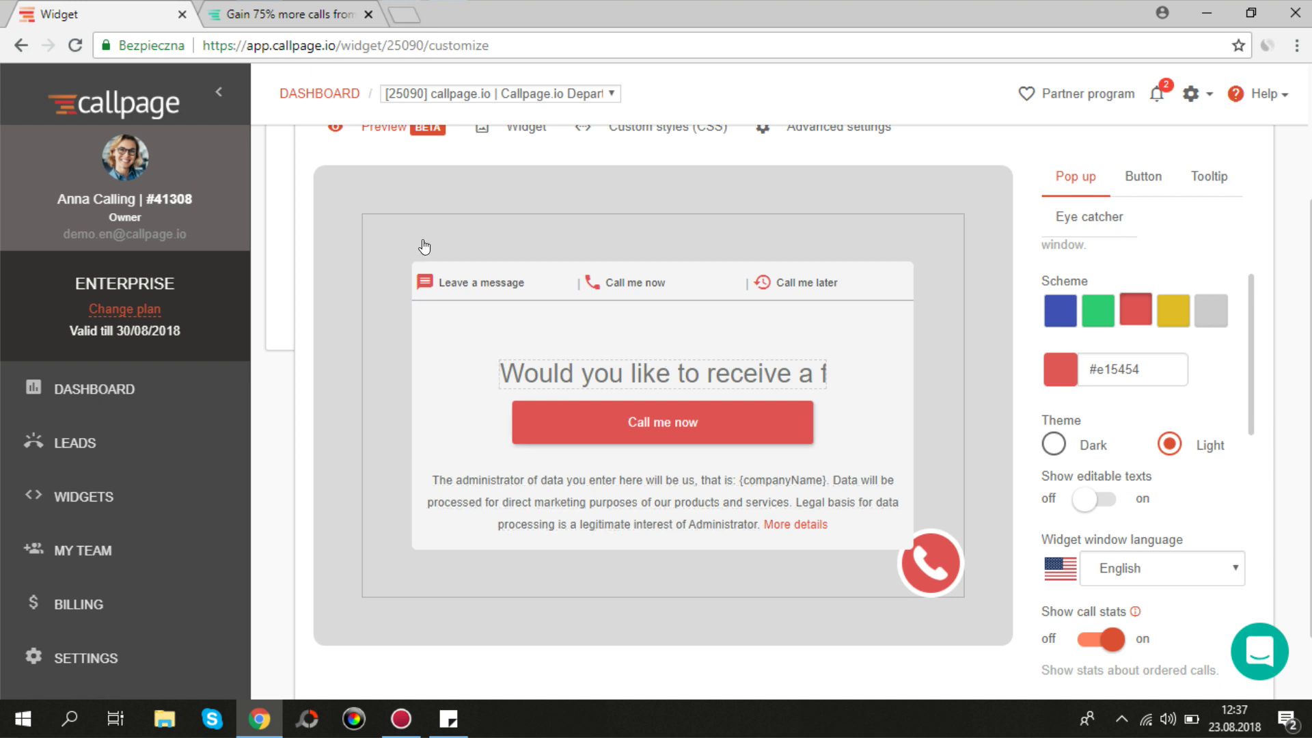
pyautogui.click(291, 8)
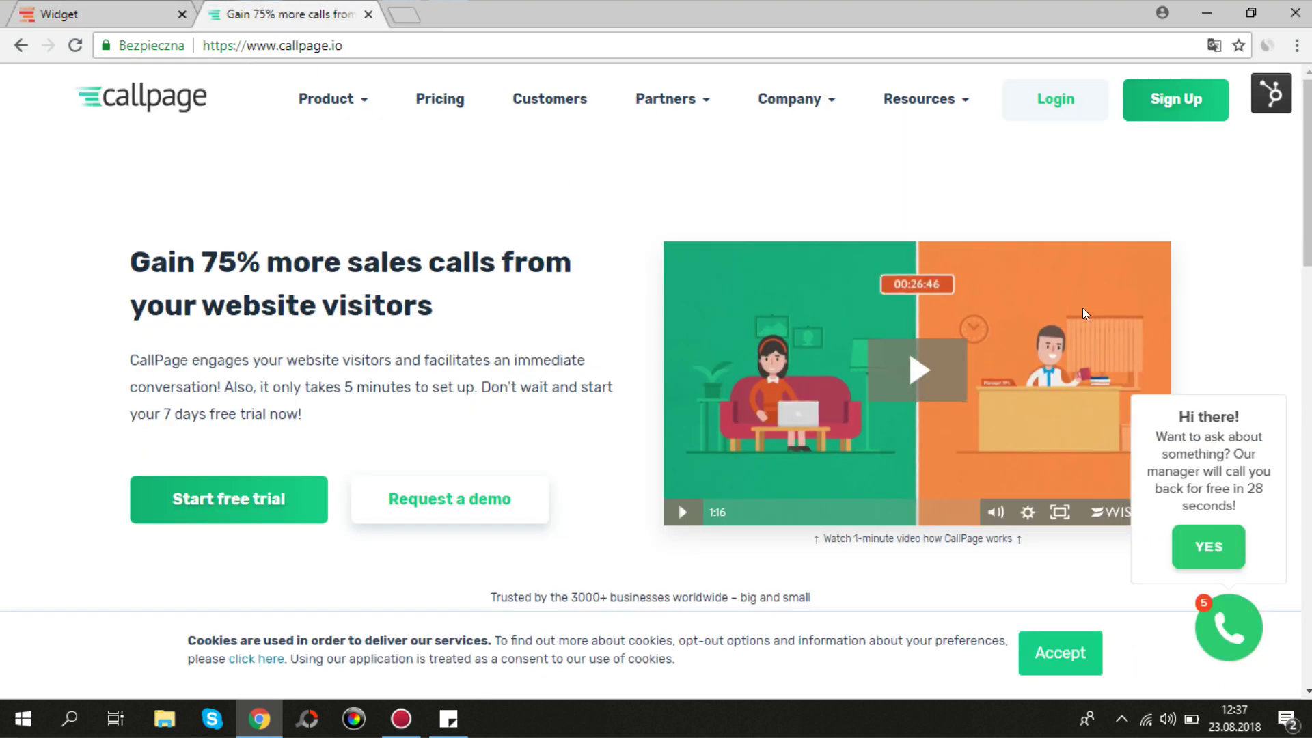
# Go to the Help Center Knowledge Base and browse the Getting Started collection's four articles
pyautogui.moveTo(933, 103)
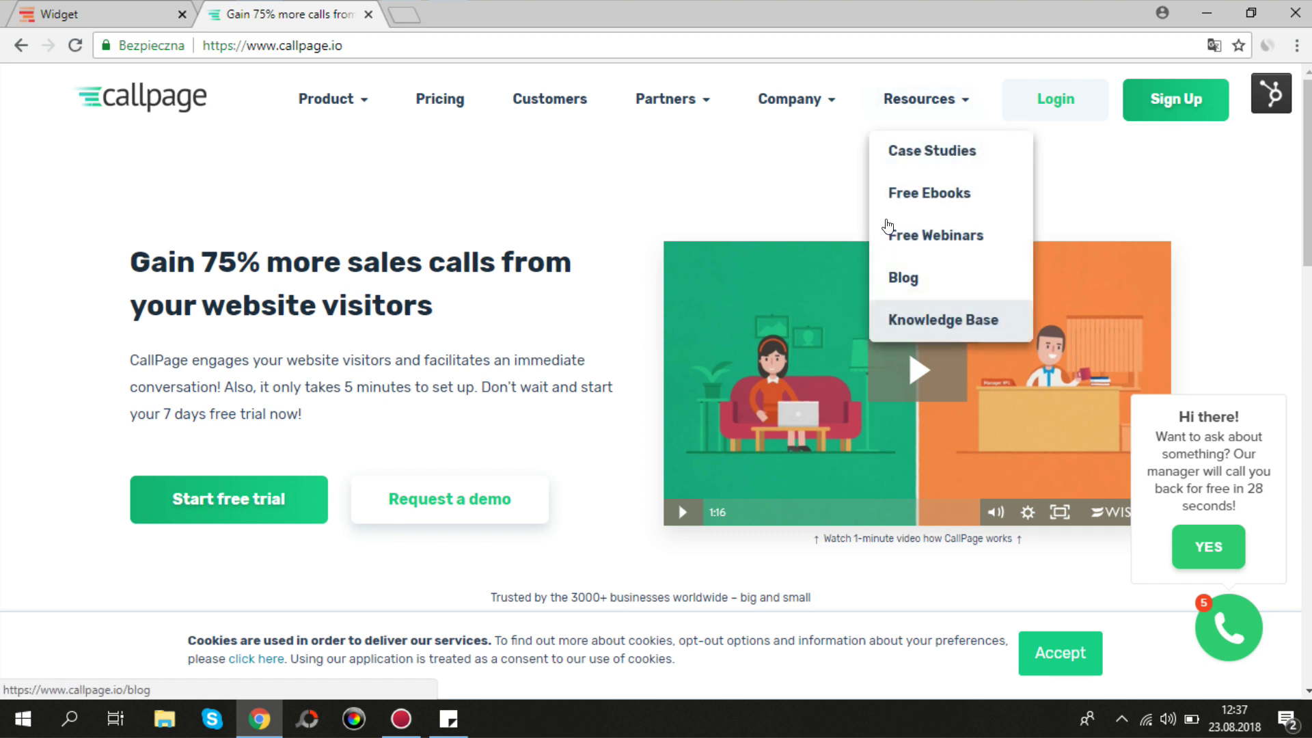
pyautogui.click(934, 319)
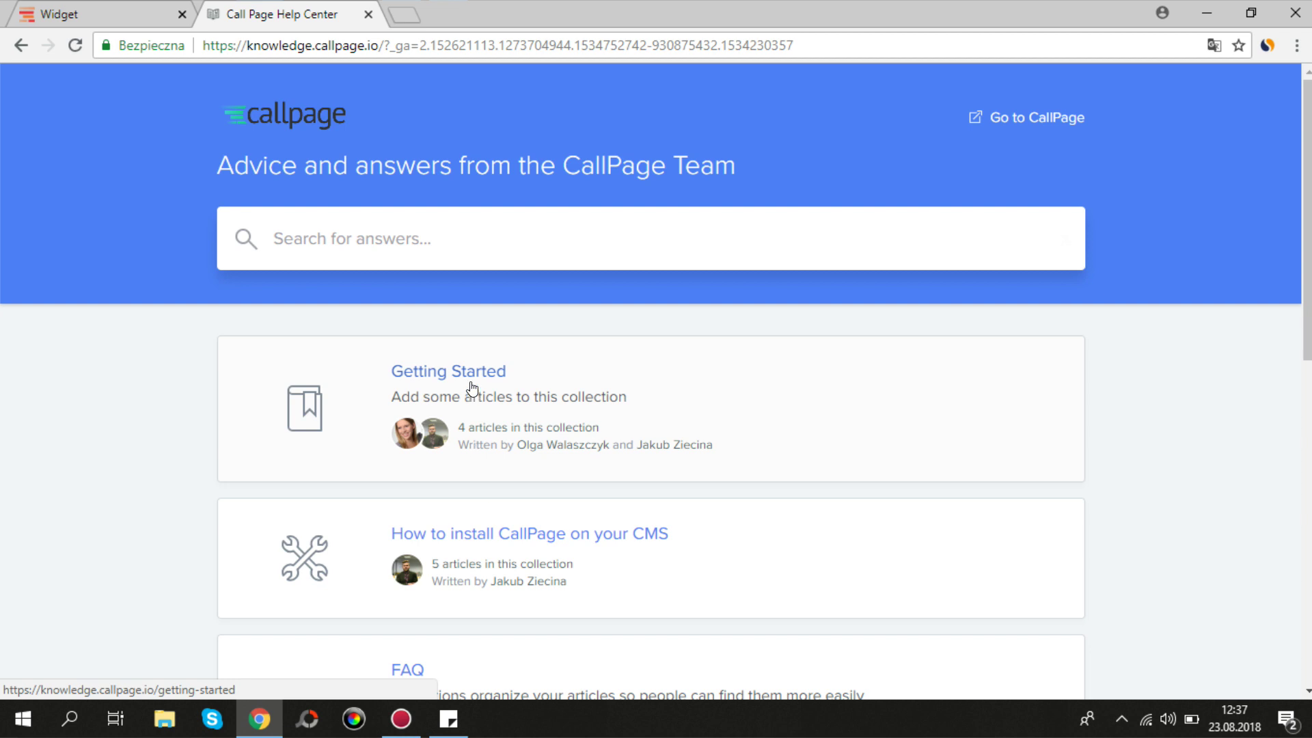
pyautogui.click(474, 376)
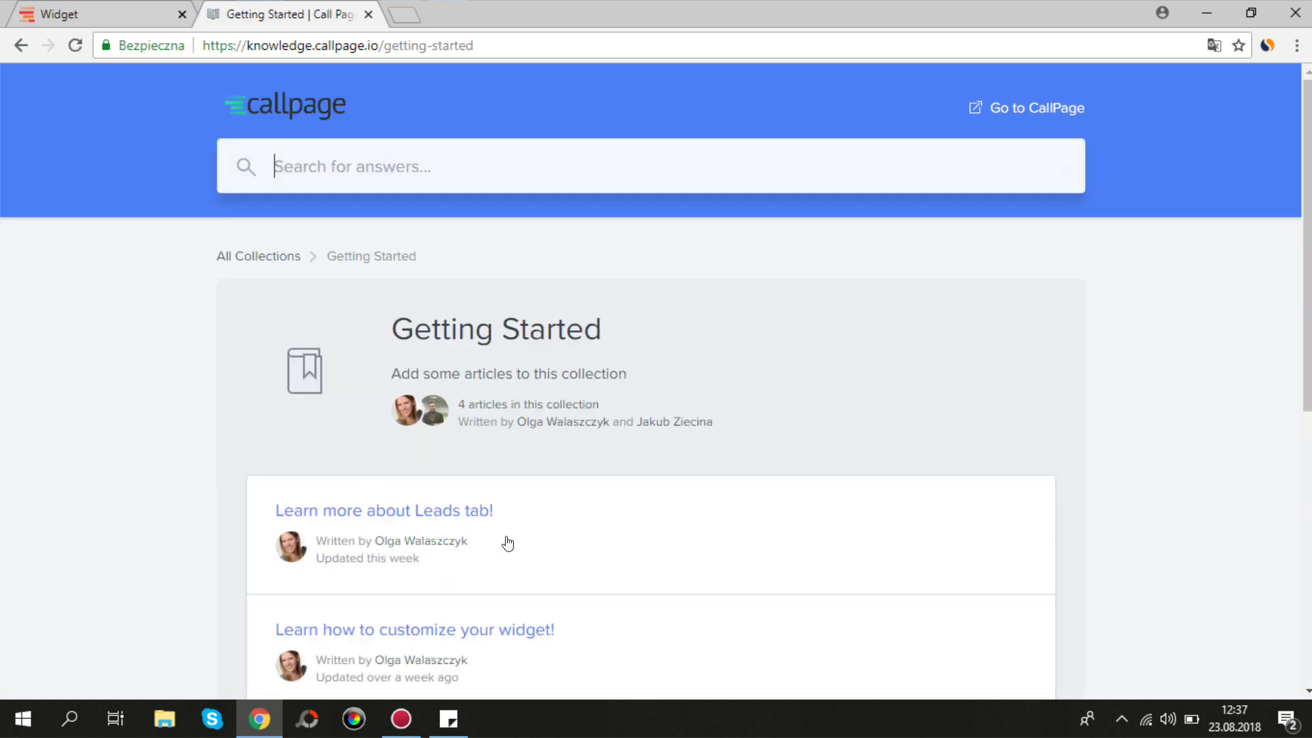
pyautogui.scroll(-1, 520, 543)
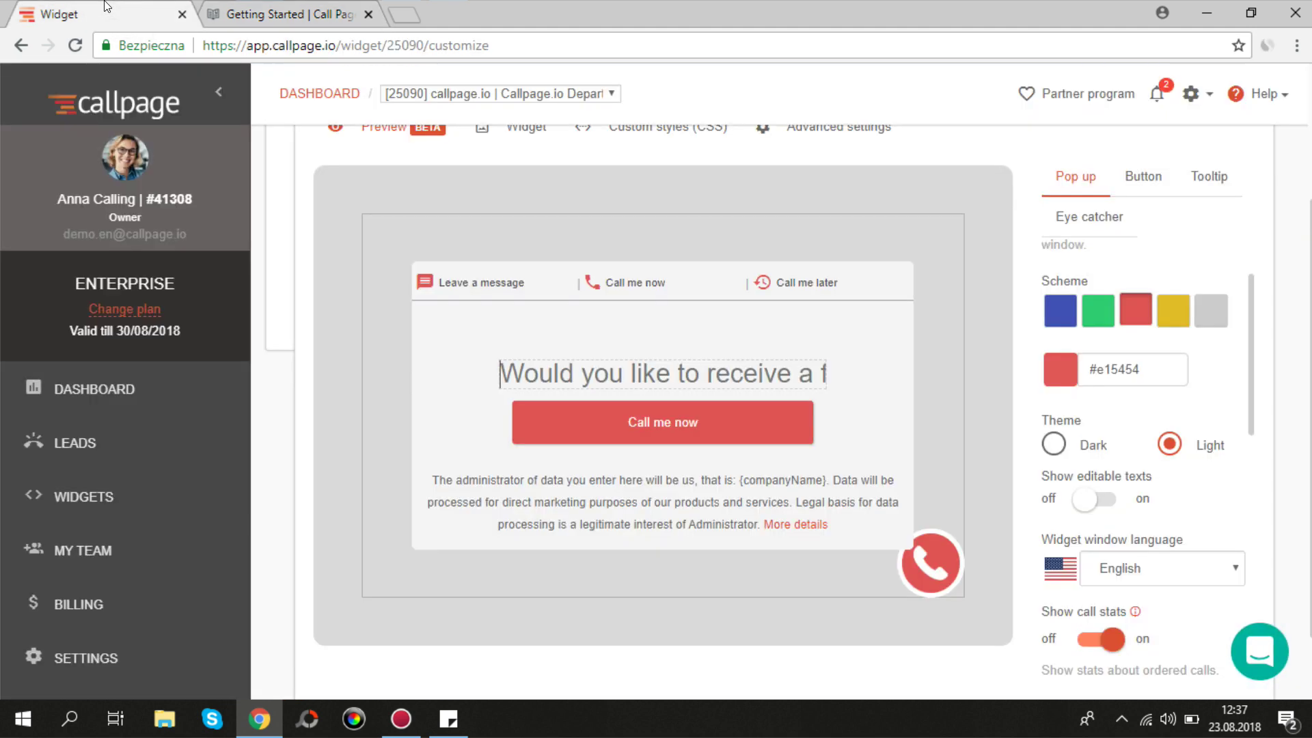
# Switch back to widget #25090's customize page with the red #e15454 preview
pyautogui.click(106, 7)
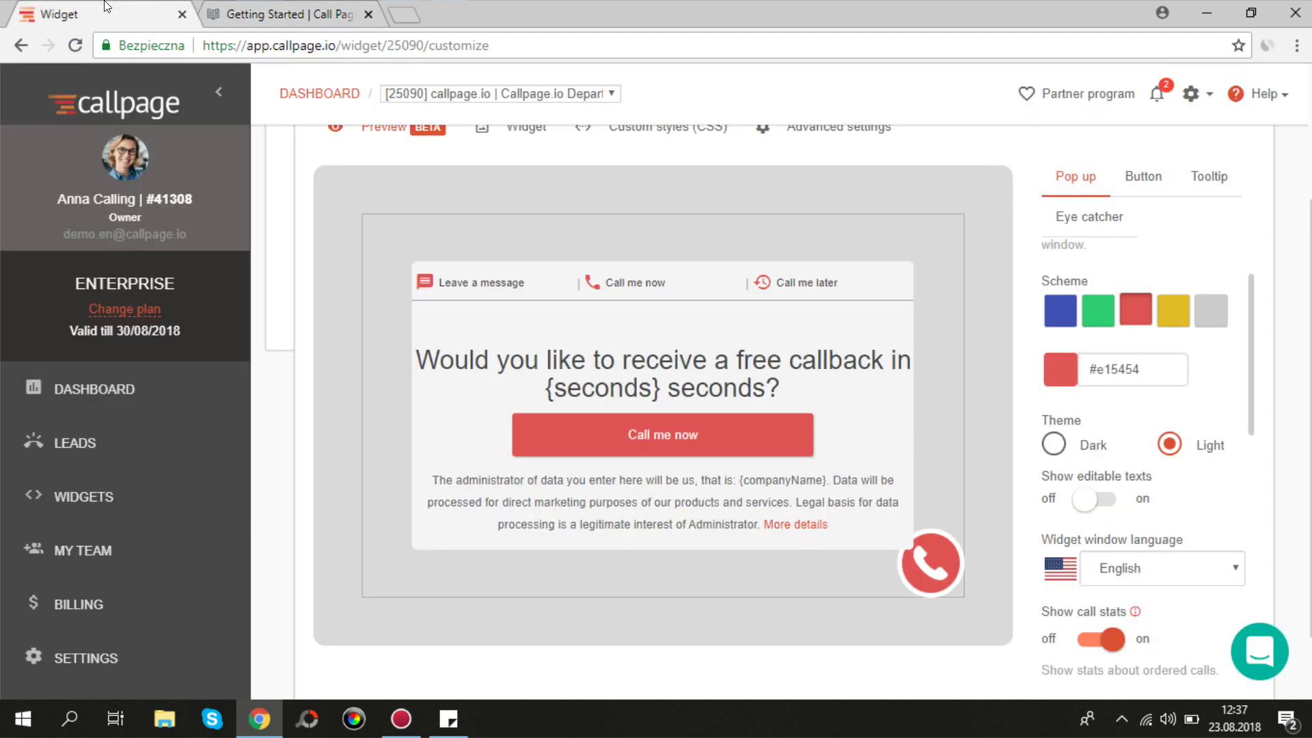